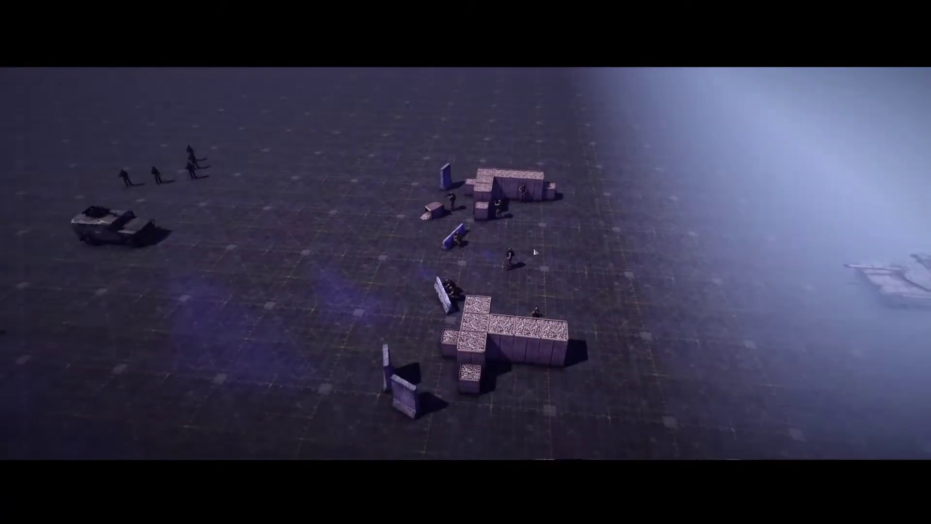
Step: Look over the mission scene with the barricaded defenders, the tank and the attacking squads from several angles
key(F2)
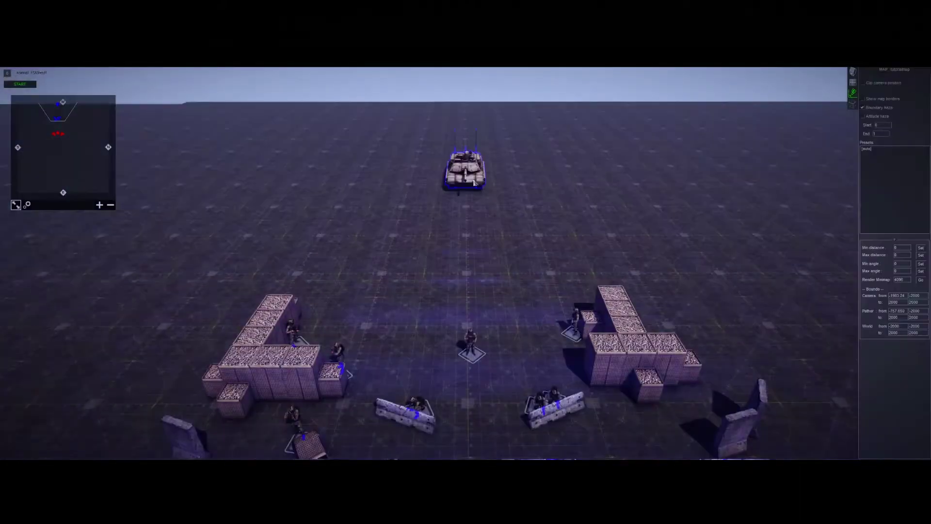
key(F3)
click(485, 190)
key(F2)
middle_drag(618, 455, 417, 328)
key(F1)
key(Left)
middle_drag(379, 262, 586, 252)
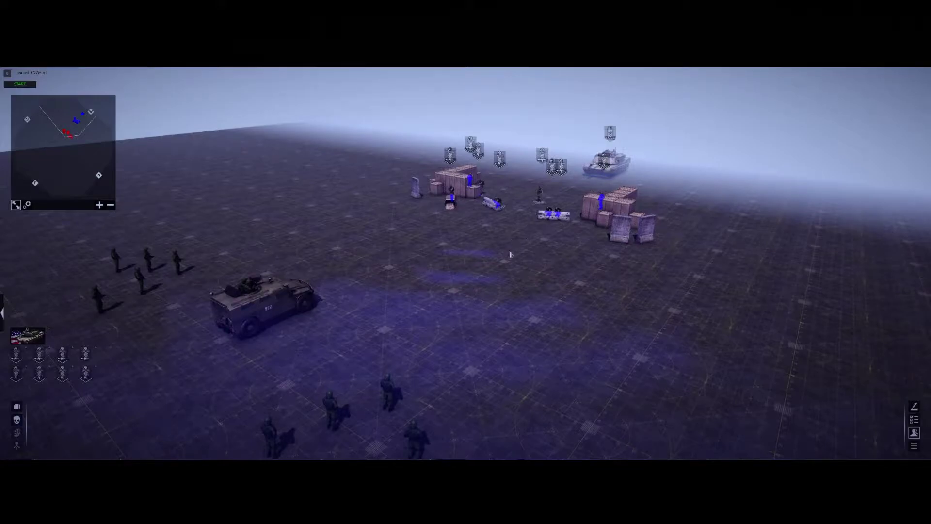
middle_drag(488, 272, 489, 300)
middle_drag(554, 70, 461, 225)
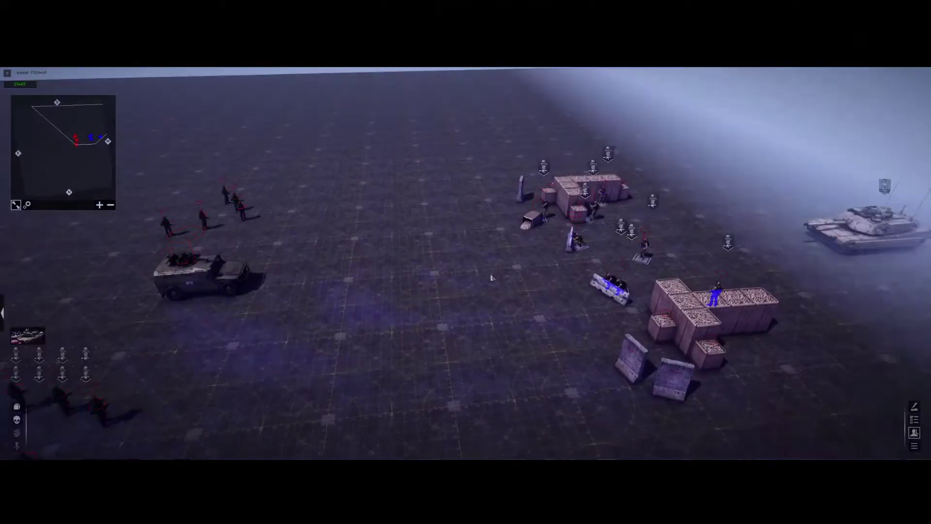
middle_drag(489, 278, 721, 211)
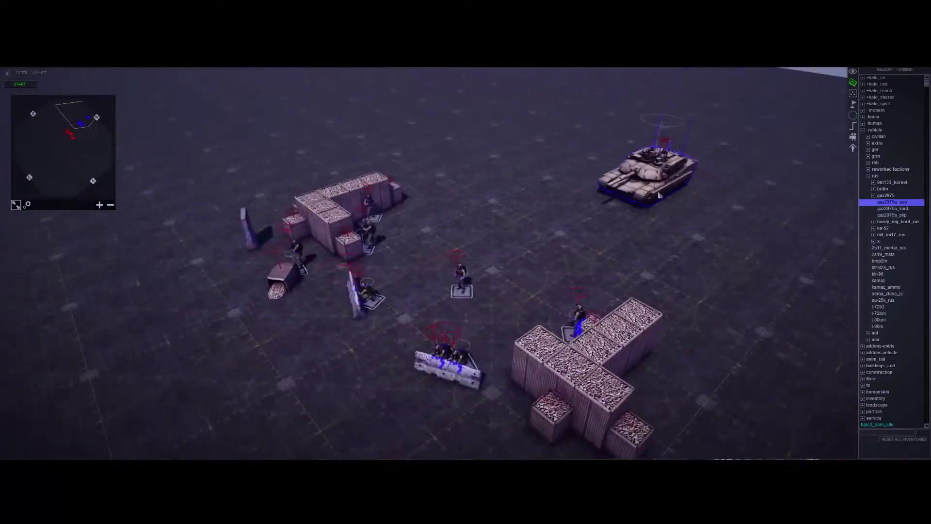
Step: Move the M1A2 Abrams tank farther back behind the barricaded defensive line
double_click(658, 194)
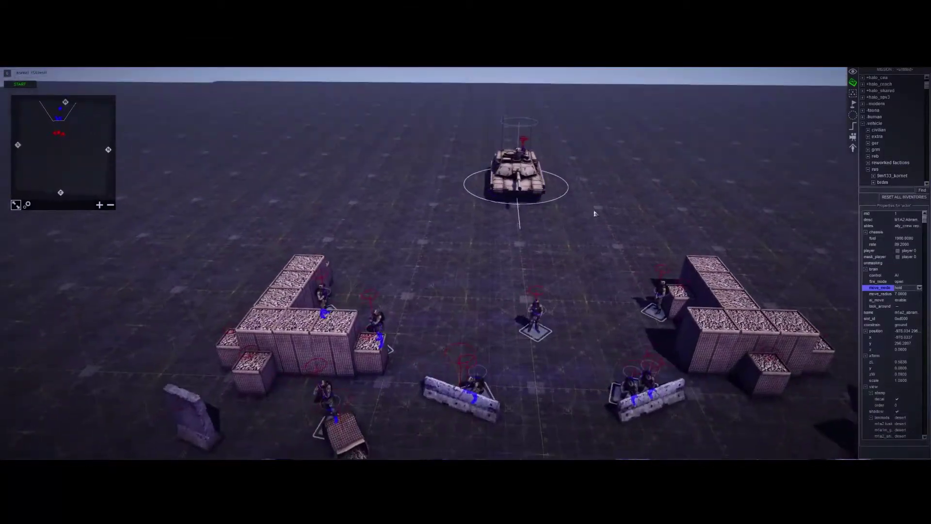
click(546, 205)
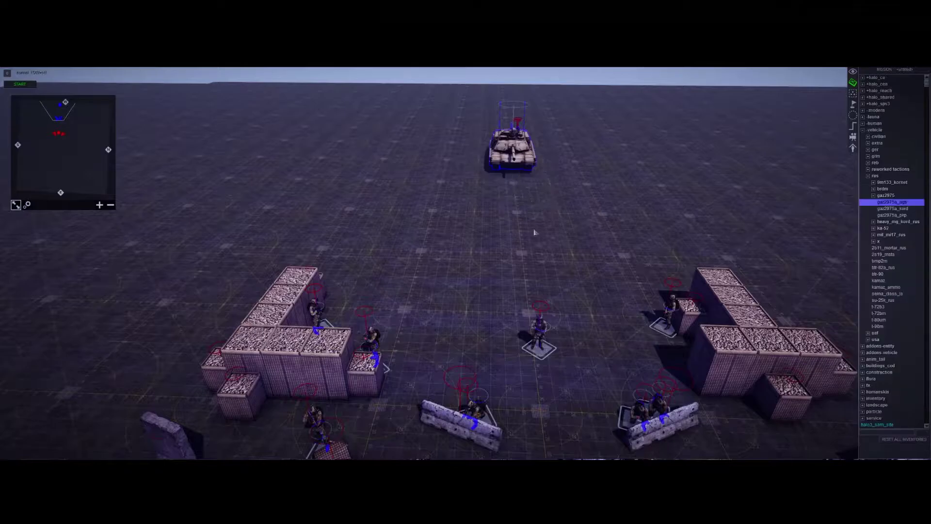
middle_drag(552, 286, 448, 97)
click(395, 272)
middle_drag(199, 220, 590, 83)
scroll(503, 259, down, 3)
click(543, 254)
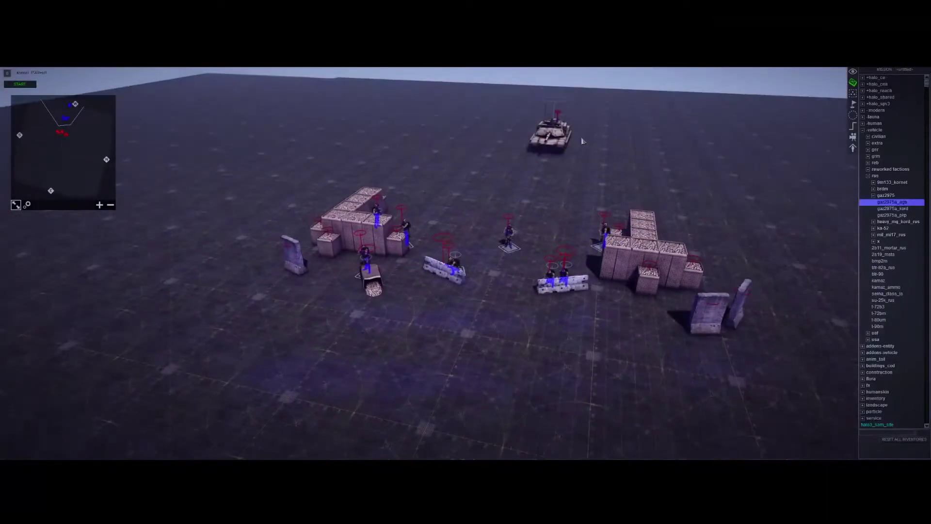
Step: Select the tank behind the barricades and review its properties
click(565, 138)
click(590, 239)
middle_drag(591, 239, 482, 284)
scroll(508, 232, up, 5)
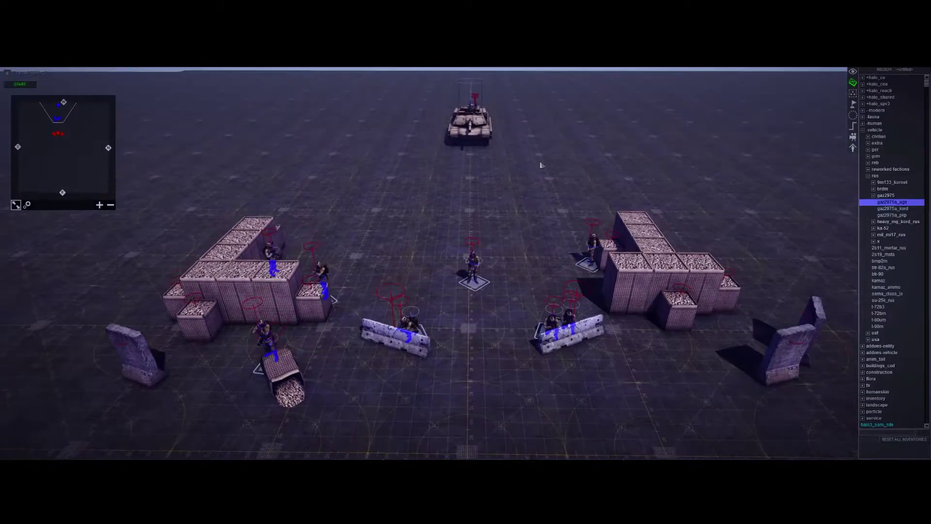
click(470, 127)
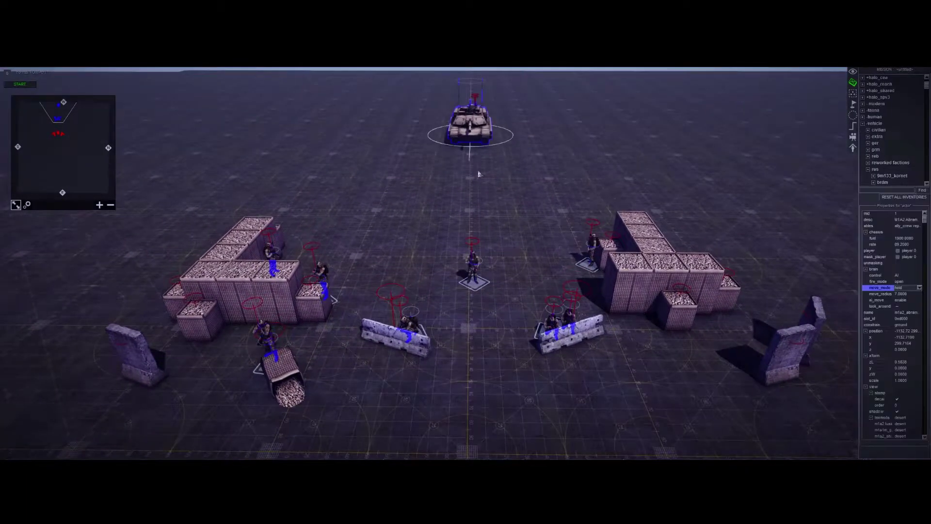
click(485, 311)
Step: Survey the attackers and the barricades, and view the properties of the soldier standing in the middle of the defence
middle_drag(485, 311, 511, 140)
scroll(516, 252, down, 3)
middle_drag(516, 253, 528, 315)
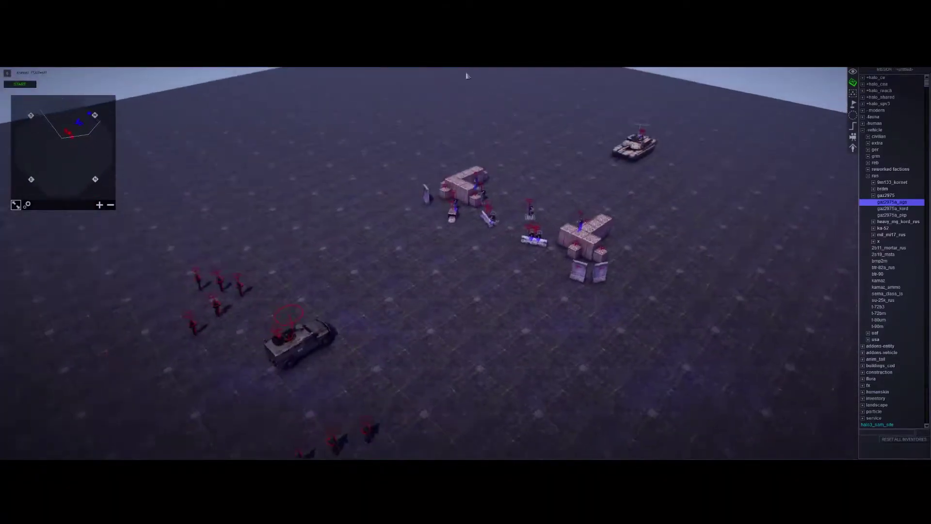
scroll(539, 314, up, 2)
scroll(572, 319, up, 2)
middle_drag(594, 322, 407, 353)
scroll(597, 332, down, 3)
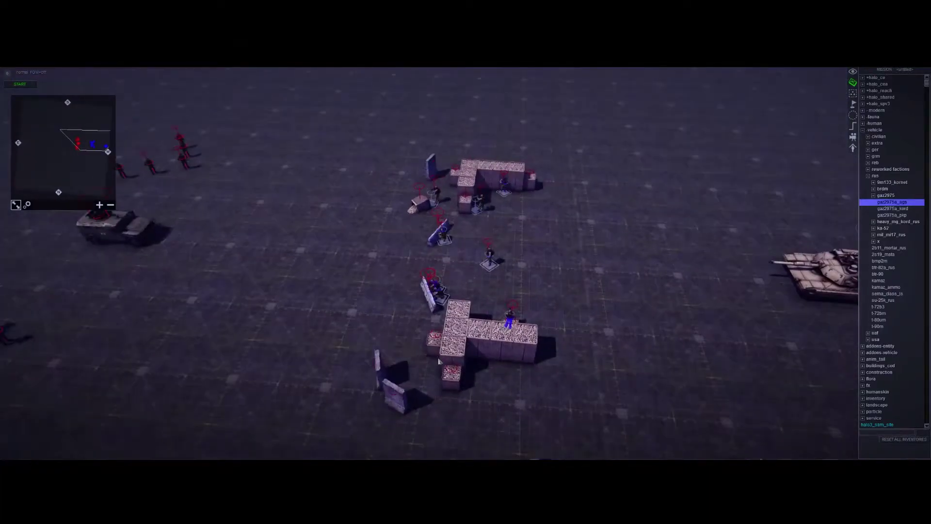
scroll(514, 329, up, 2)
middle_drag(561, 308, 511, 293)
click(505, 282)
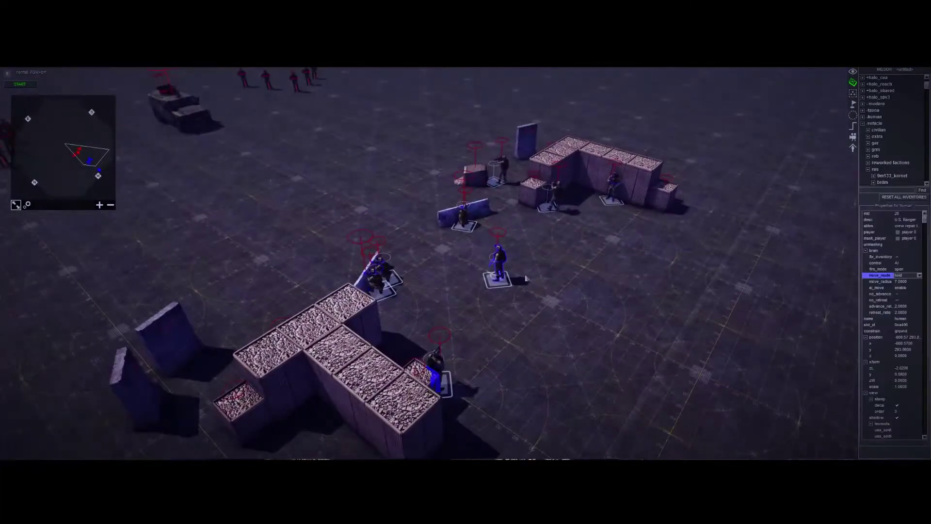
middle_drag(592, 291, 480, 280)
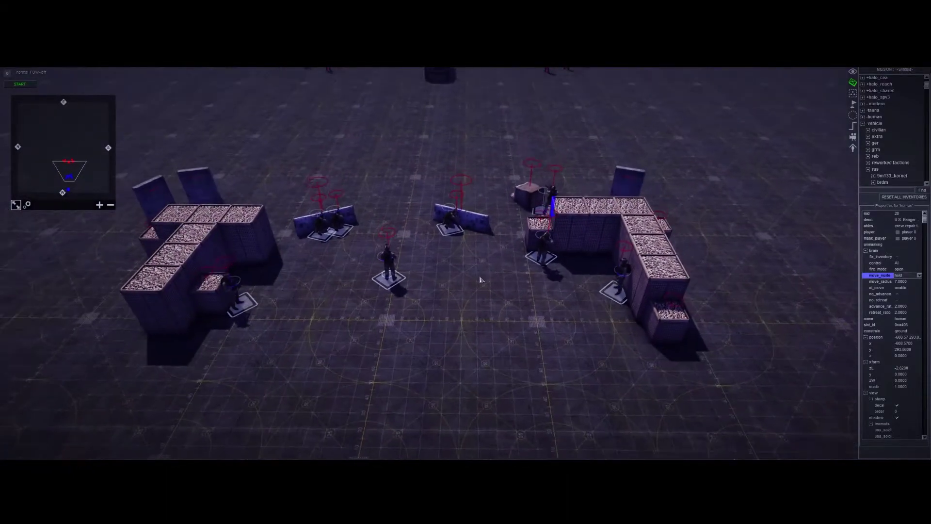
Step: Select all the defending infantry positioned around the barricades and concrete barriers
middle_drag(560, 262, 484, 314)
middle_drag(522, 259, 320, 316)
scroll(320, 315, up, 2)
scroll(629, 171, up, 3)
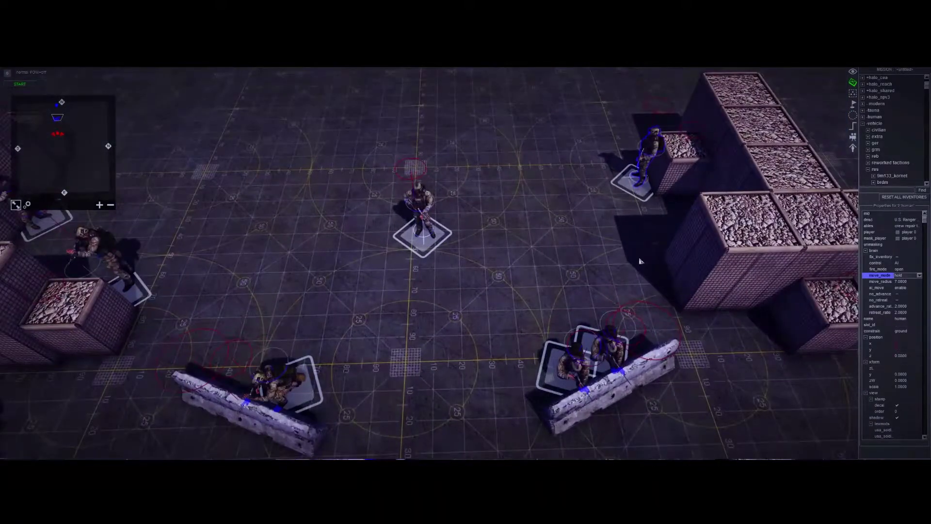
key(Down)
key(Left)
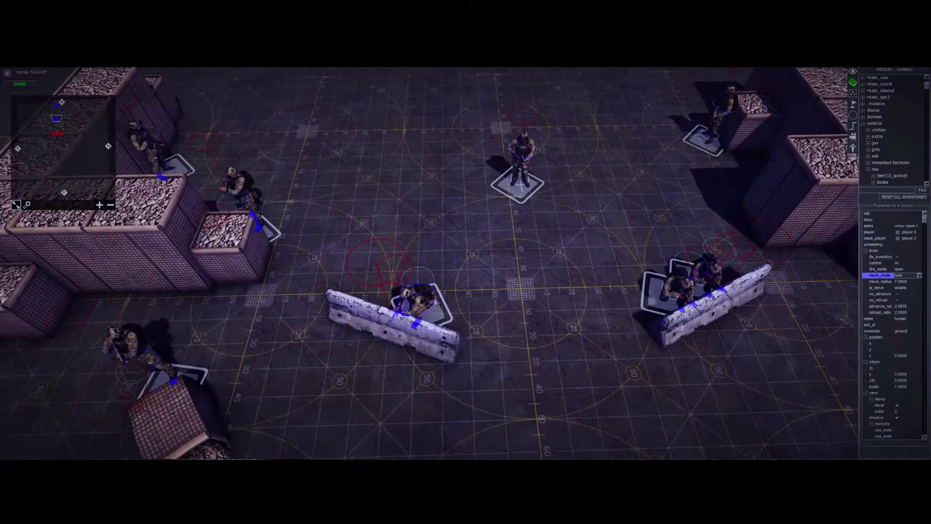
middle_drag(318, 224, 291, 174)
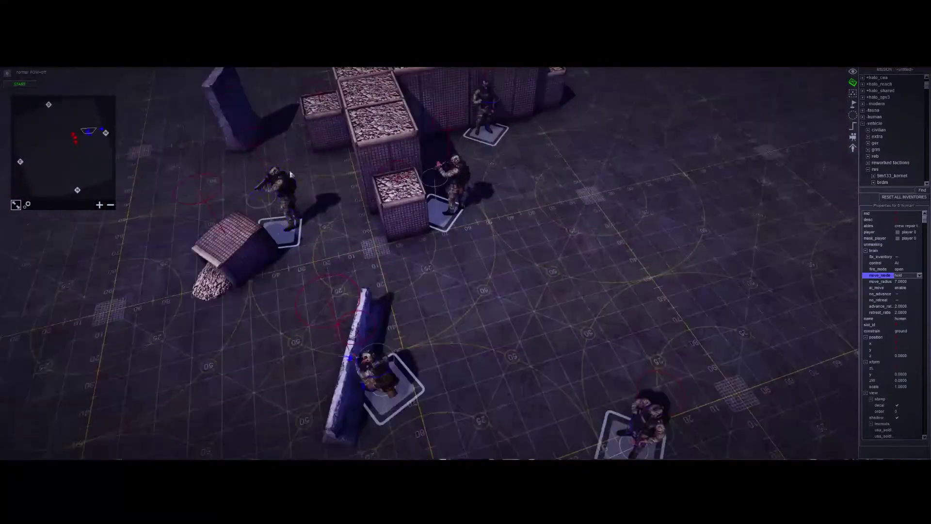
shift+click(286, 198)
key(Up)
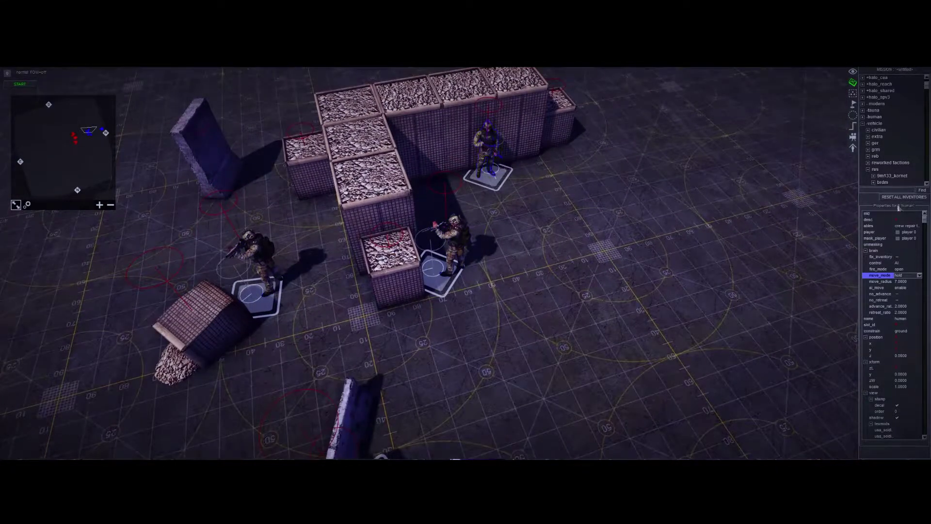
scroll(572, 263, down, 4)
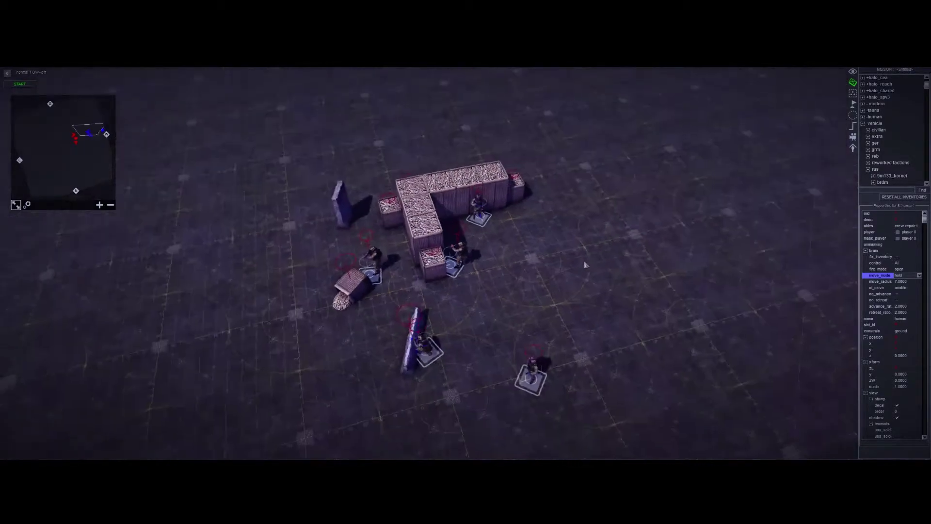
Step: Check the tags assigned to the selected defending soldiers, leaving them as they are
middle_drag(572, 264, 411, 316)
key(Left)
scroll(412, 315, up, 1)
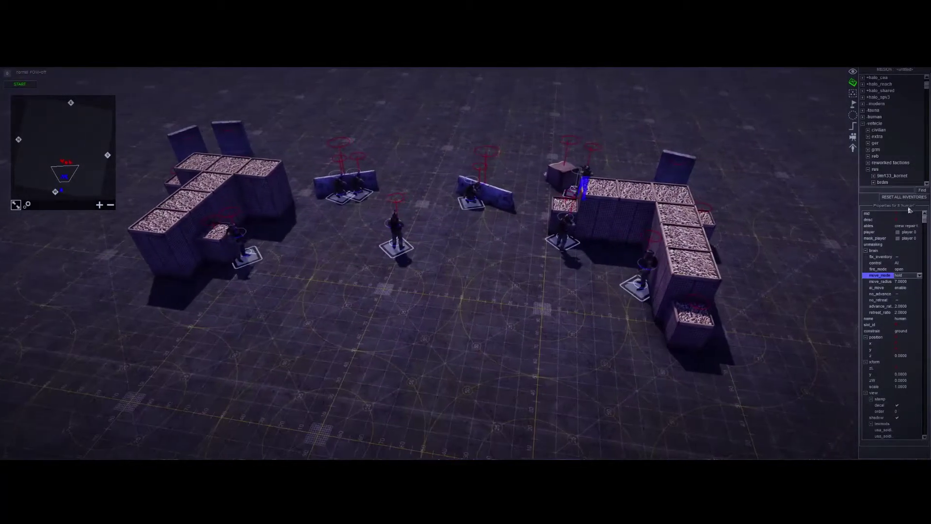
middle_drag(493, 287, 494, 311)
scroll(494, 312, down, 3)
key(alt+t)
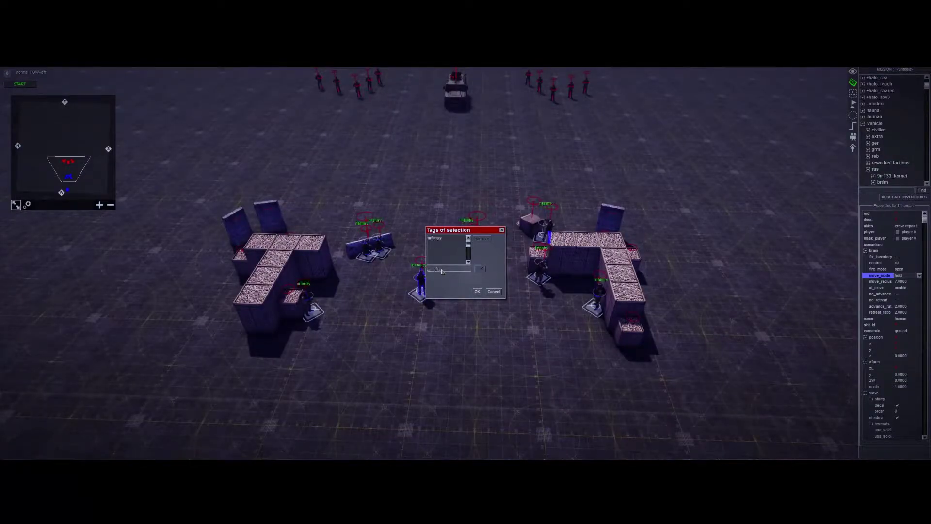
key(Escape)
Step: Select the tank behind the barricades and check its assigned tags
middle_drag(536, 312, 233, 301)
click(498, 342)
middle_drag(499, 342, 493, 328)
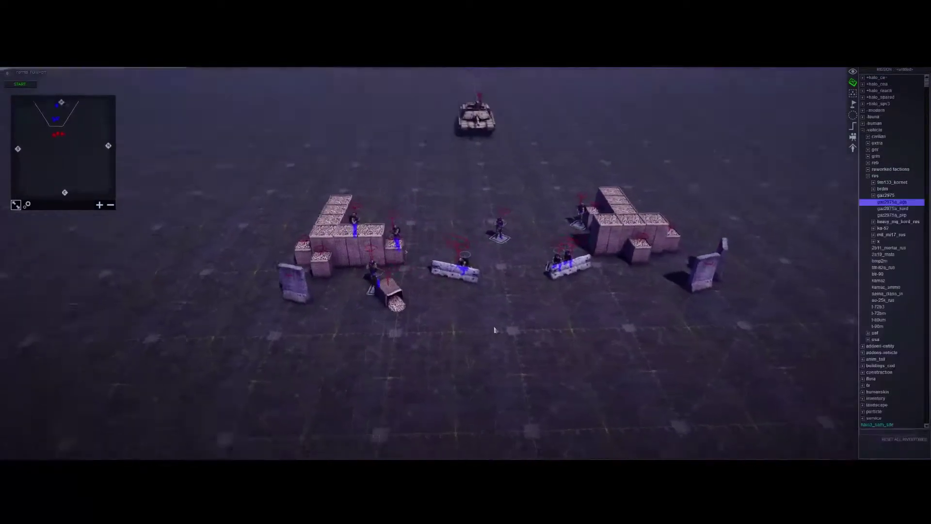
scroll(494, 328, up, 4)
click(508, 187)
middle_drag(671, 208, 877, 266)
scroll(528, 297, up, 4)
middle_drag(555, 323, 510, 288)
key(t)
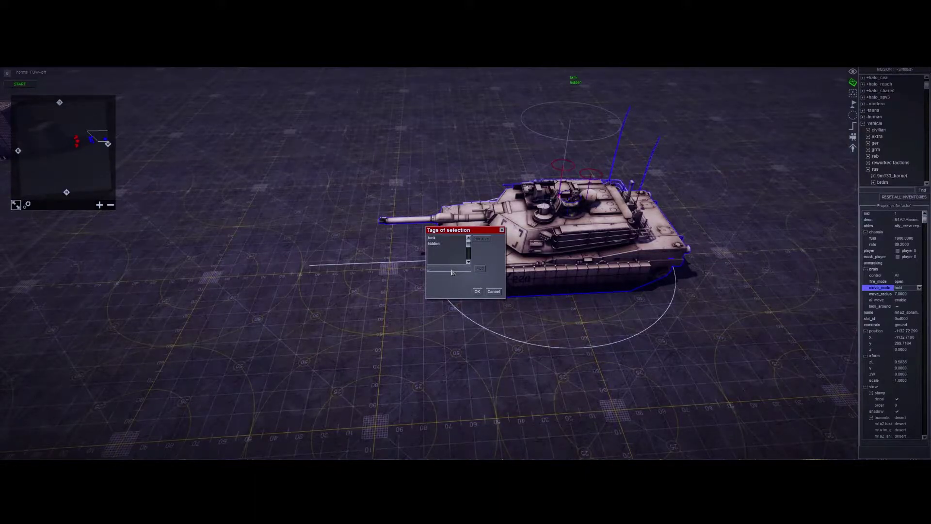
key(Escape)
Step: Examine the tank's placement in relation to the defensive position in front of it
scroll(492, 275, down, 4)
scroll(559, 310, up, 1)
middle_drag(559, 309, 418, 291)
click(262, 240)
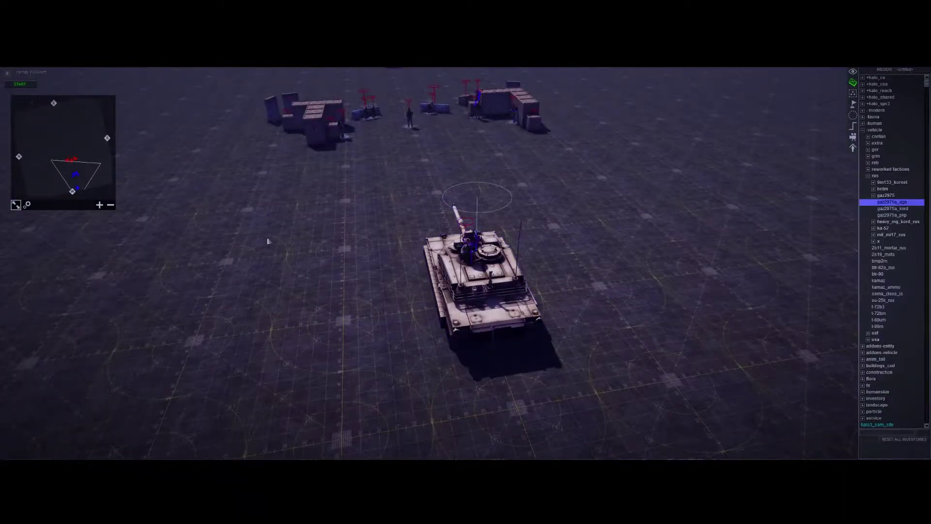
middle_drag(286, 258, 466, 282)
click(484, 283)
click(448, 333)
middle_drag(448, 334, 482, 287)
click(470, 261)
click(491, 296)
Step: View the properties of the jersey barrier in front of the defenders
middle_drag(449, 100, 415, 69)
scroll(390, 251, up, 3)
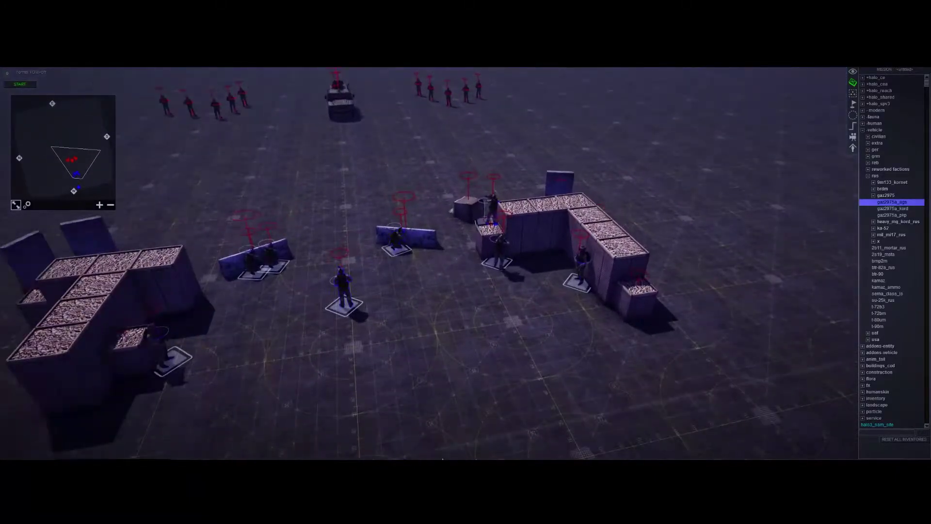
scroll(390, 251, down, 1)
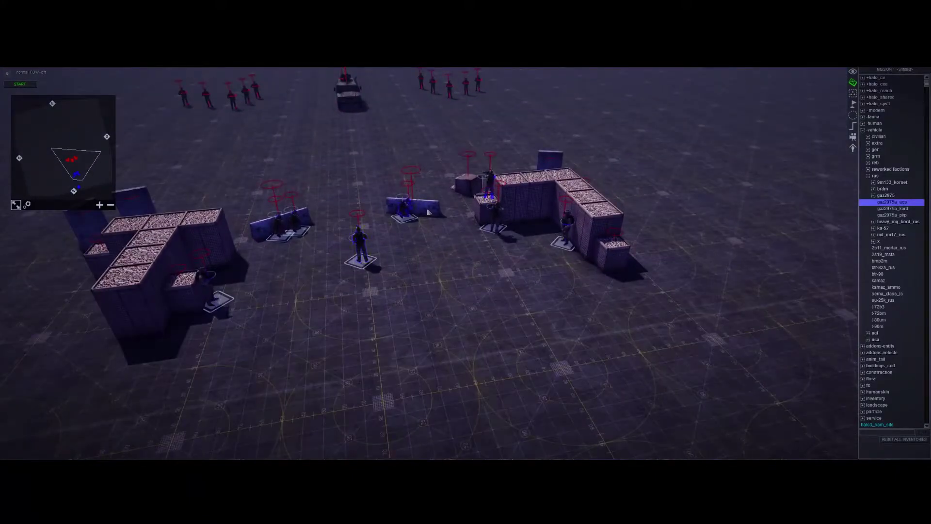
click(429, 212)
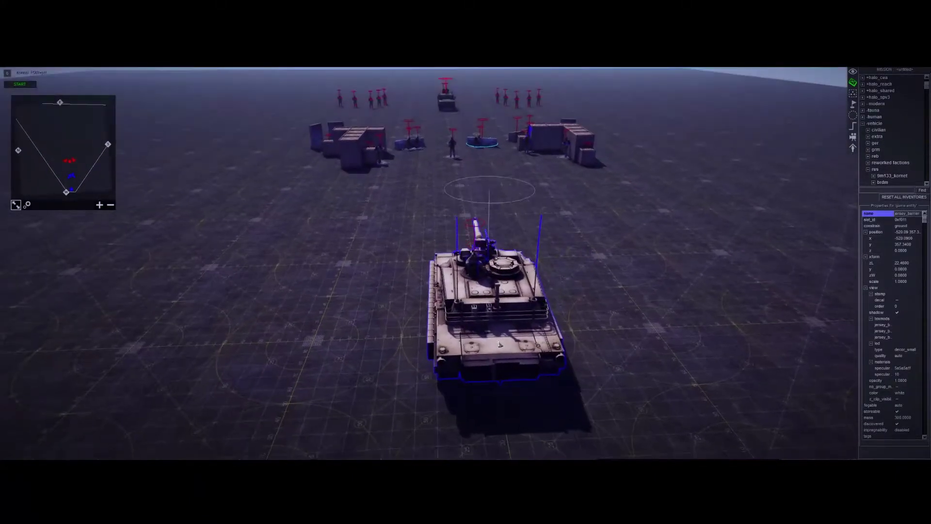
click(487, 345)
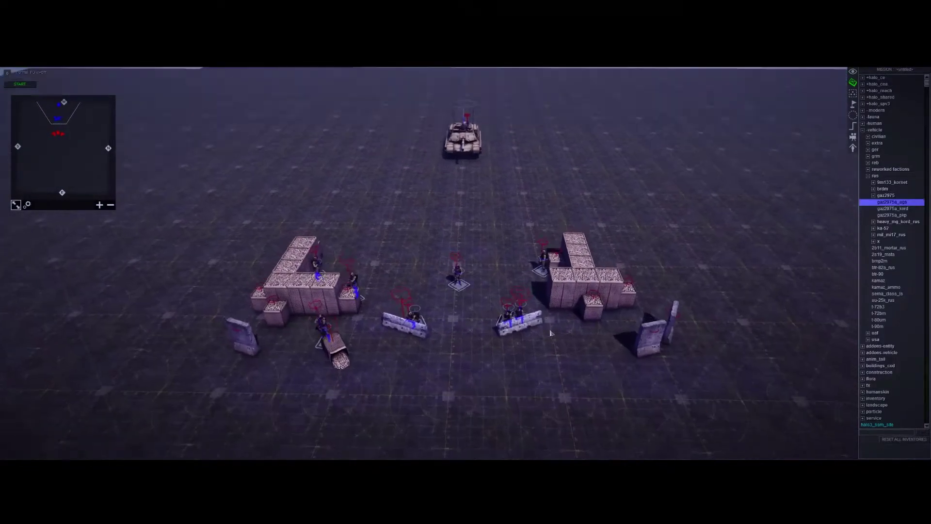
Step: Create a new polygon zone named "defense_zone"
middle_drag(551, 333, 538, 428)
scroll(550, 335, up, 4)
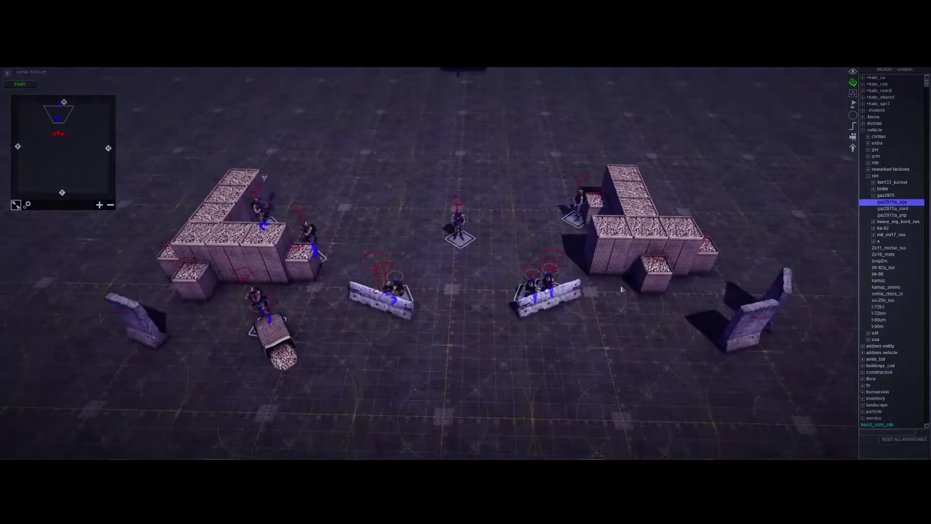
click(854, 115)
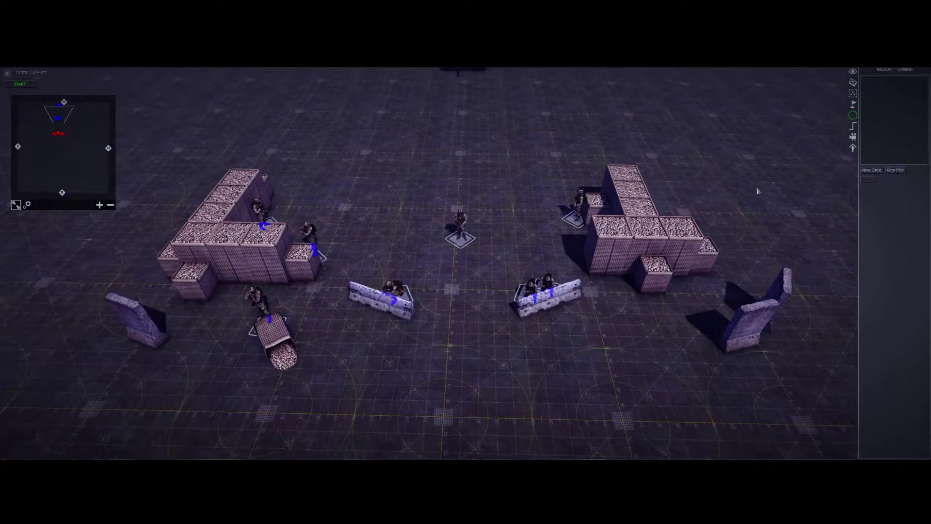
scroll(721, 190, down, 4)
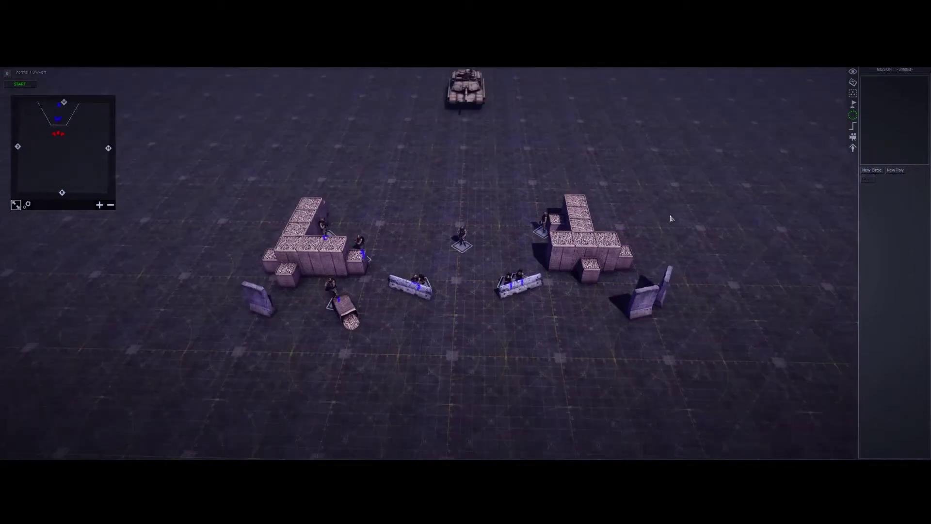
click(896, 170)
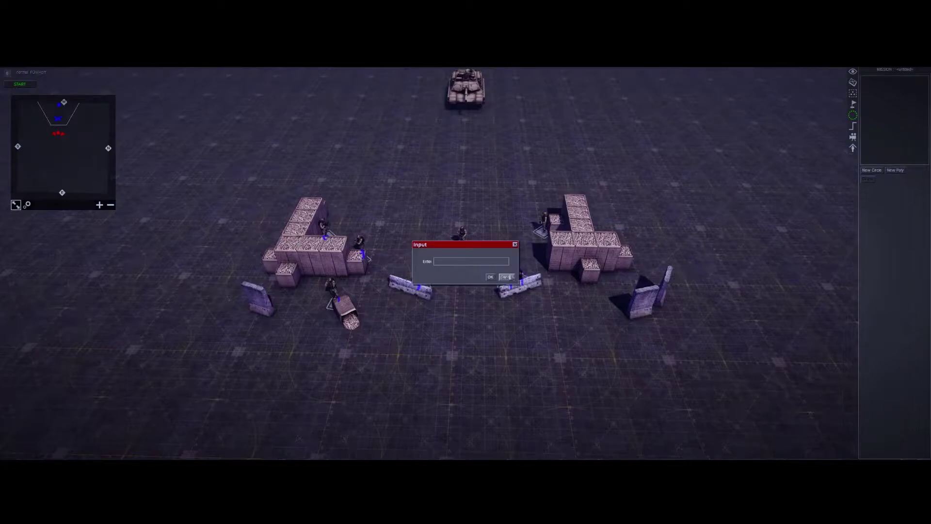
text(defense_zone)
key(Return)
Step: Spread the defense_zone corner points out around the barricades, barriers and defending soldiers
scroll(496, 239, down, 2)
drag(501, 266, 470, 238)
middle_drag(469, 237, 470, 297)
mouse_move(470, 297)
mouse_down()
mouse_move(455, 310)
mouse_move(463, 308)
mouse_up()
middle_drag(603, 305, 588, 324)
scroll(588, 354, down, 3)
middle_drag(561, 352, 566, 359)
drag(566, 359, 472, 338)
drag(777, 251, 605, 220)
Step: Pull the outlying corner of defense_zone in close to the single standing concrete wall
key(w)
middle_drag(394, 162, 377, 160)
click(367, 102)
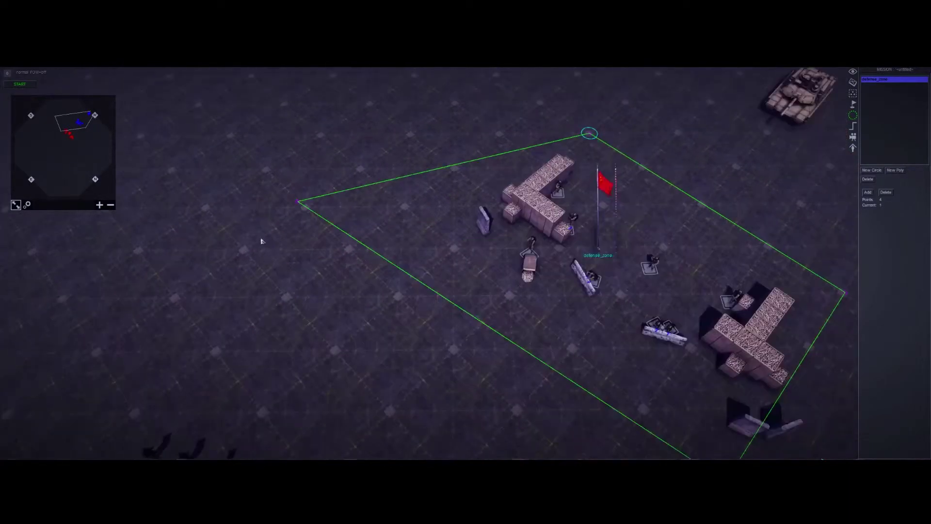
drag(301, 202, 454, 250)
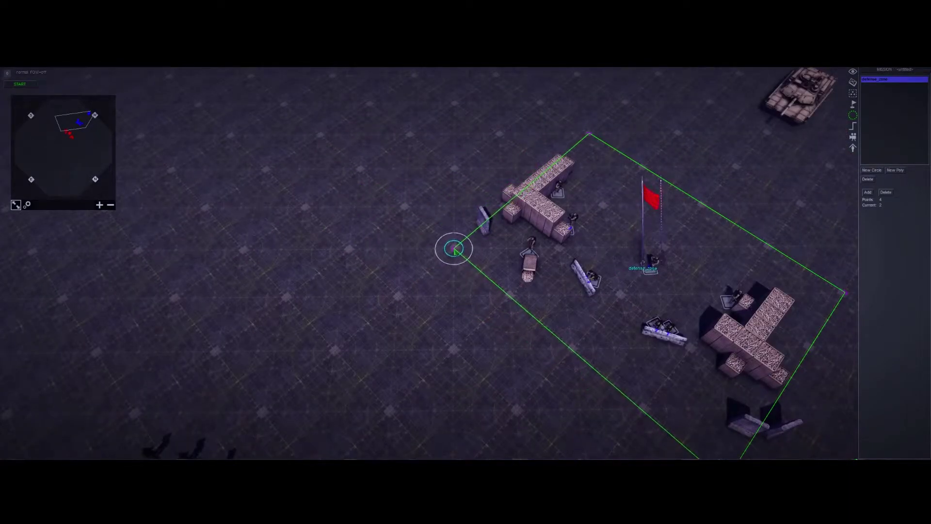
key(d)
Step: Check how defense_zone covers the barricades and the defending soldiers
scroll(565, 314, up, 2)
middle_drag(565, 314, 533, 266)
click(853, 82)
click(615, 260)
middle_drag(606, 293, 439, 341)
click(499, 356)
click(852, 115)
middle_drag(679, 301, 612, 345)
key(w)
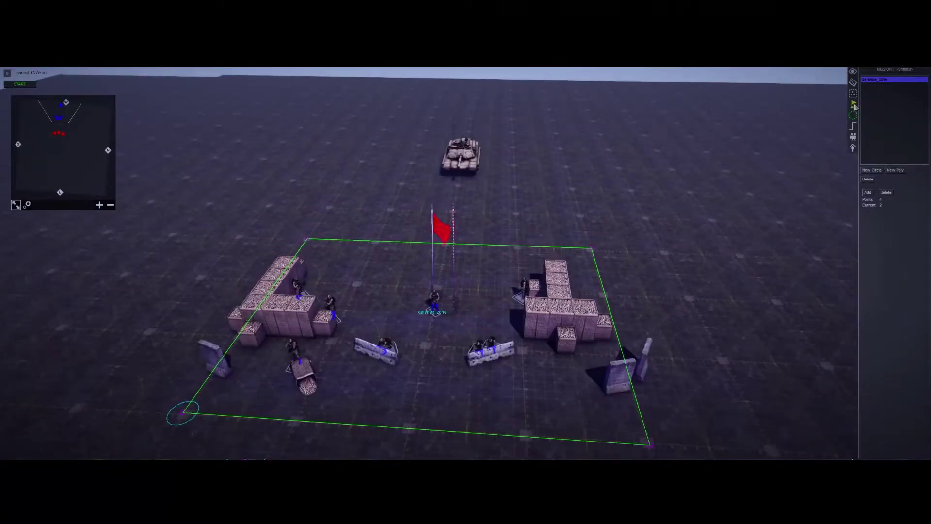
Step: Place a waypoint on the ground just in front of the tank
middle_drag(791, 138, 662, 204)
key(w)
click(854, 124)
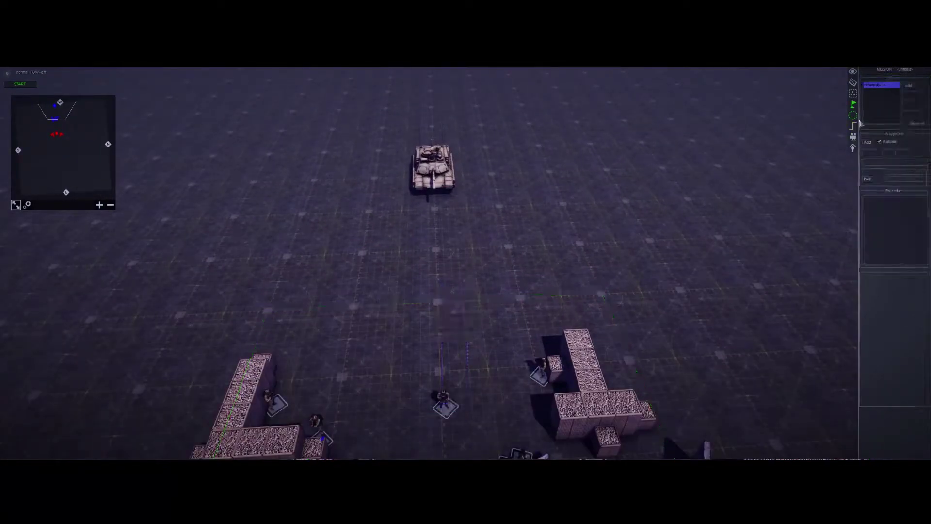
key(w)
middle_drag(480, 243, 458, 274)
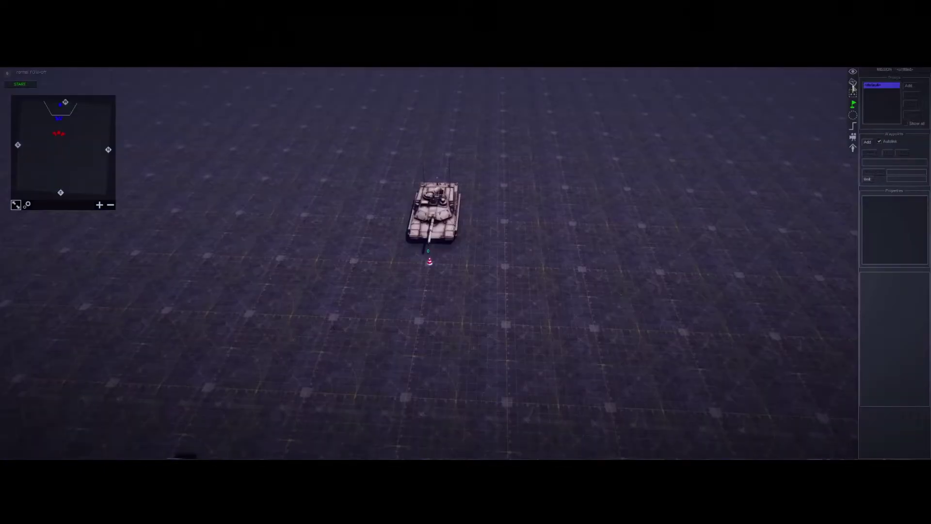
Step: Move the tank farther back, away from the waypoint and the barricades
click(853, 84)
drag(437, 208, 452, 132)
click(625, 118)
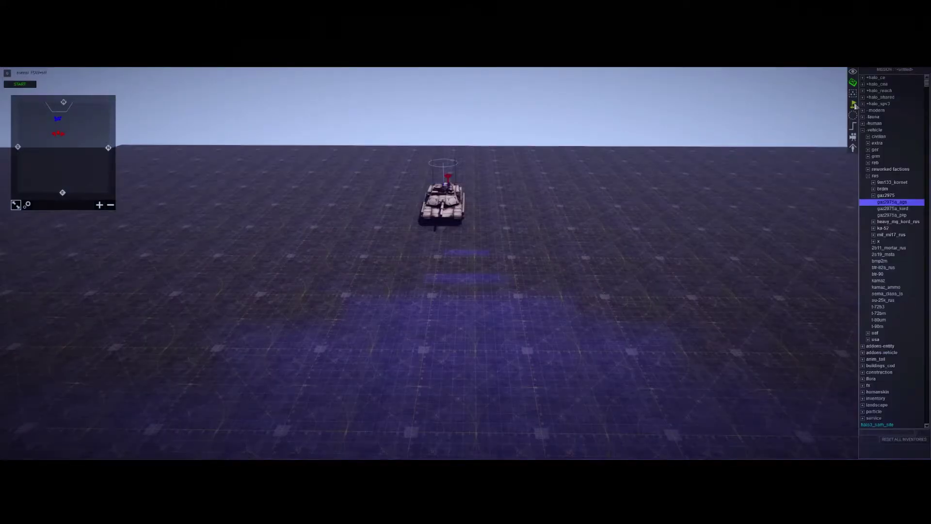
Step: Add another waypoint directly in front of the repositioned tank, linked to the waypoint nearer the defenders
click(854, 104)
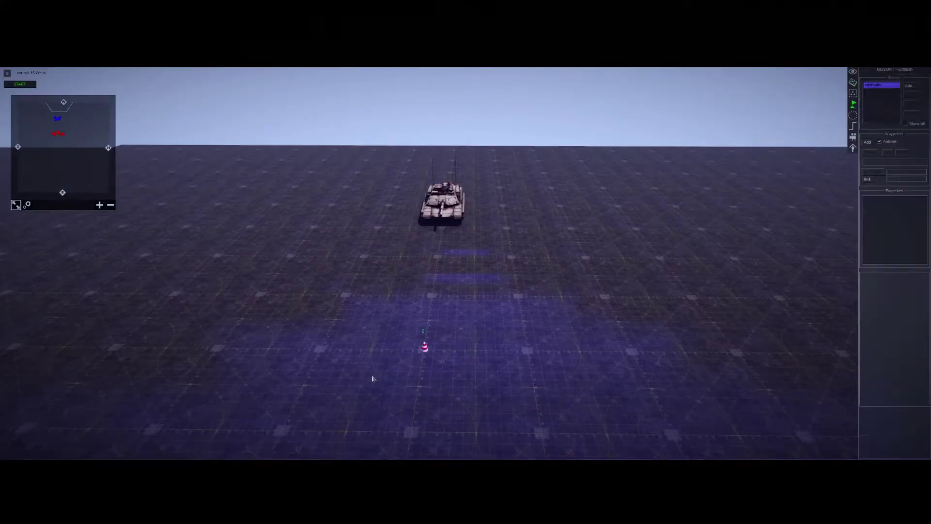
click(441, 238)
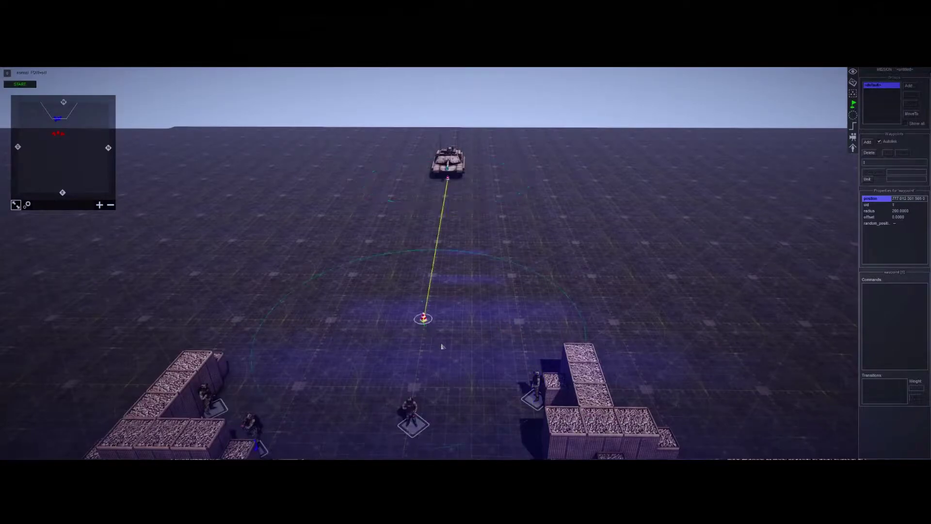
drag(444, 349, 453, 353)
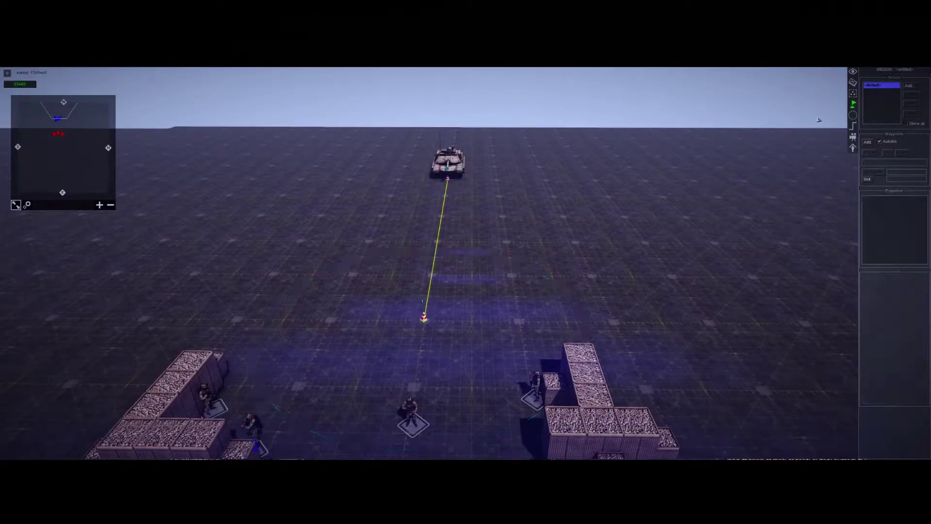
Step: Check the tank's entity properties and its position behind the defending soldiers
click(852, 82)
click(461, 179)
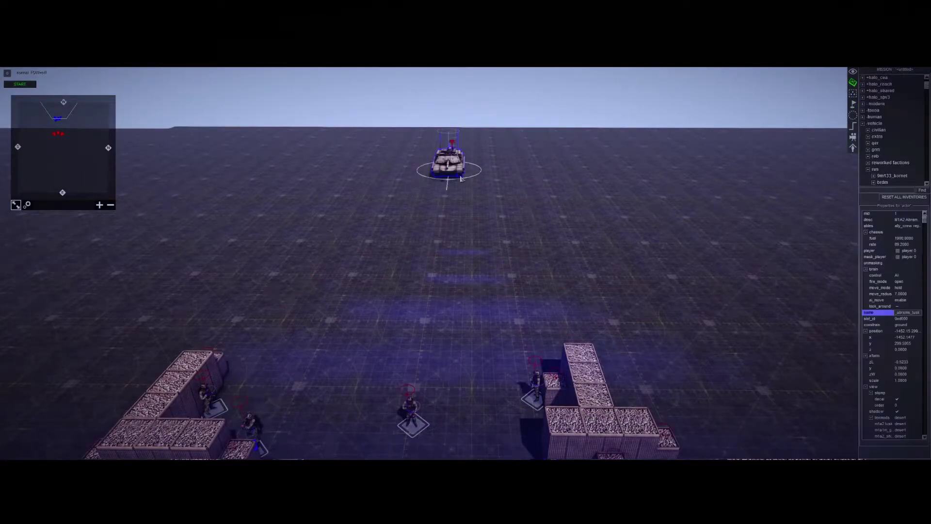
click(615, 289)
scroll(615, 315, down, 5)
middle_drag(615, 326, 678, 320)
scroll(679, 320, up, 2)
Step: Create a new trigger named "start"
click(857, 128)
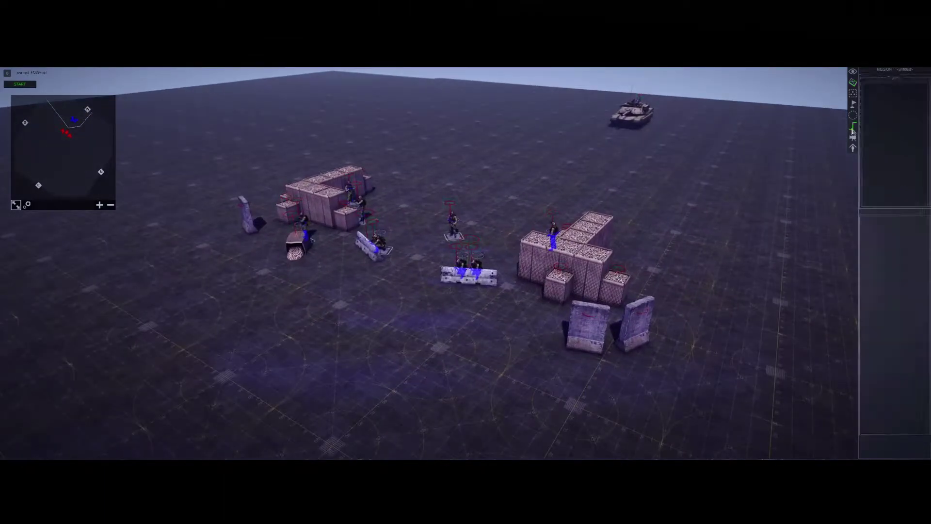
right_click(886, 120)
click(891, 123)
text(start)
key(Return)
scroll(657, 255, up, 2)
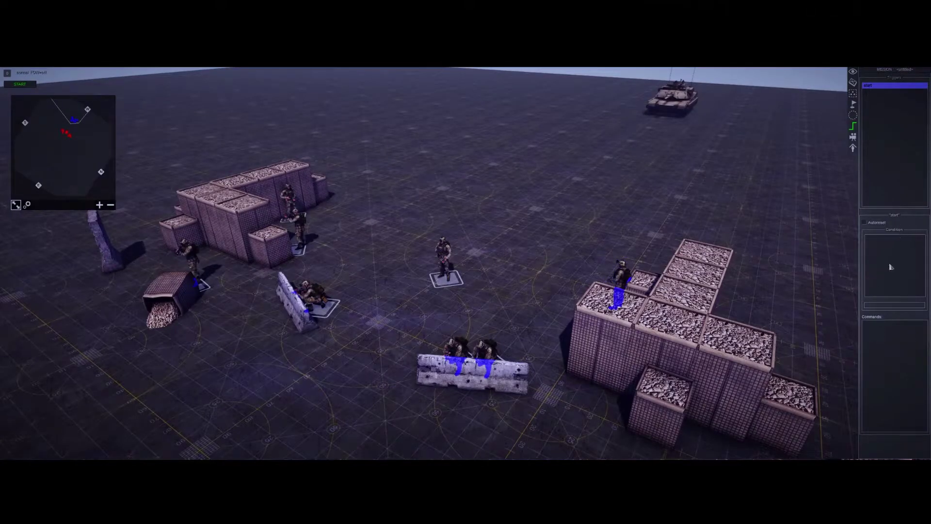
scroll(776, 291, down, 3)
middle_drag(767, 284, 825, 267)
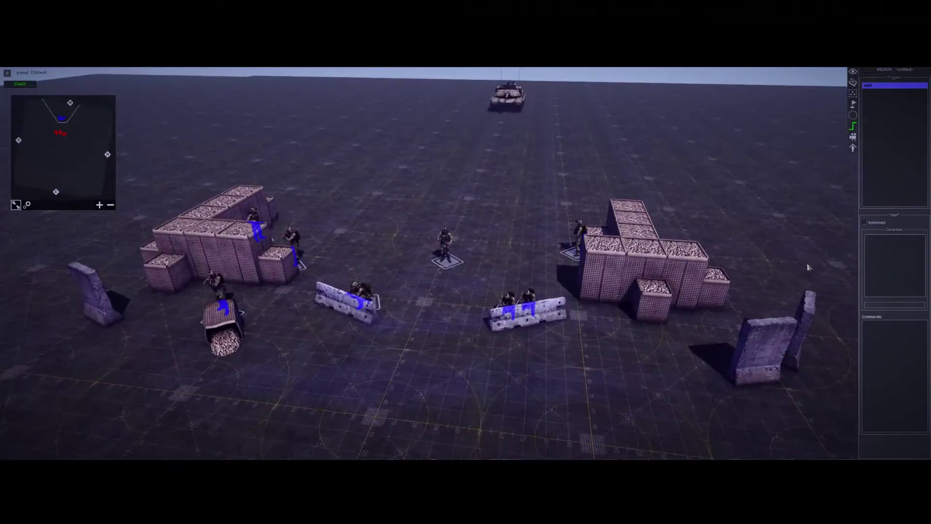
right_click(896, 251)
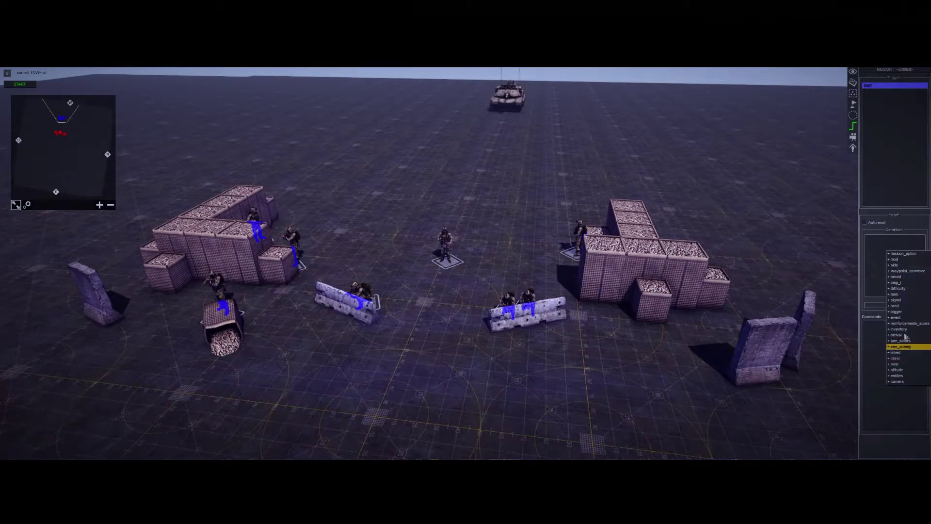
click(874, 263)
right_click(895, 248)
click(879, 251)
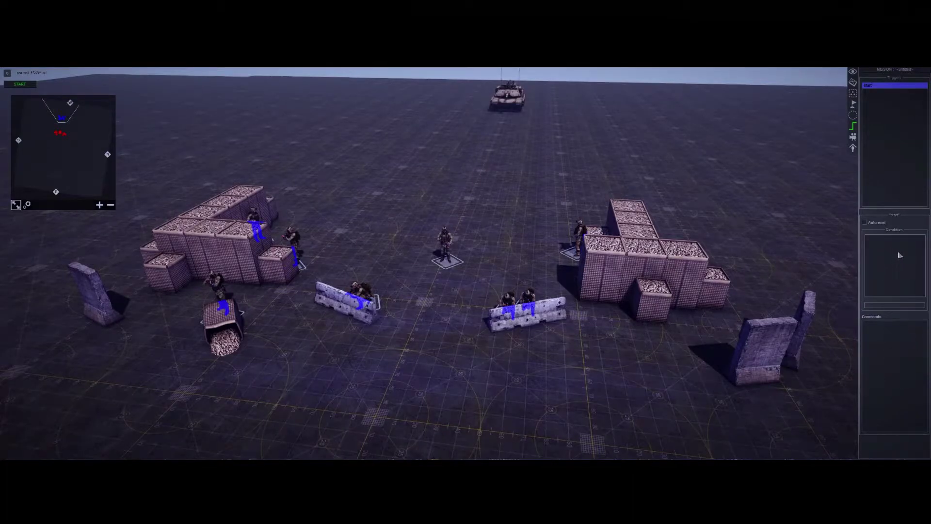
double_click(896, 332)
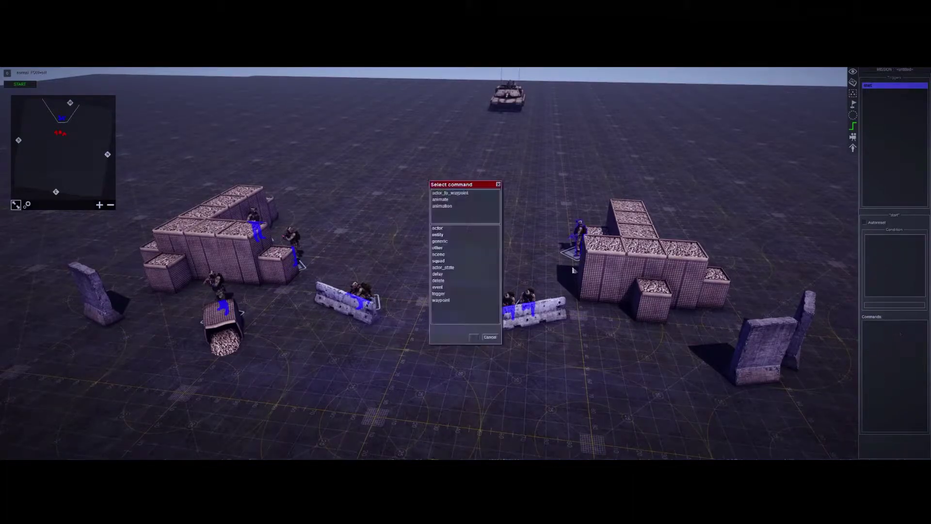
click(490, 337)
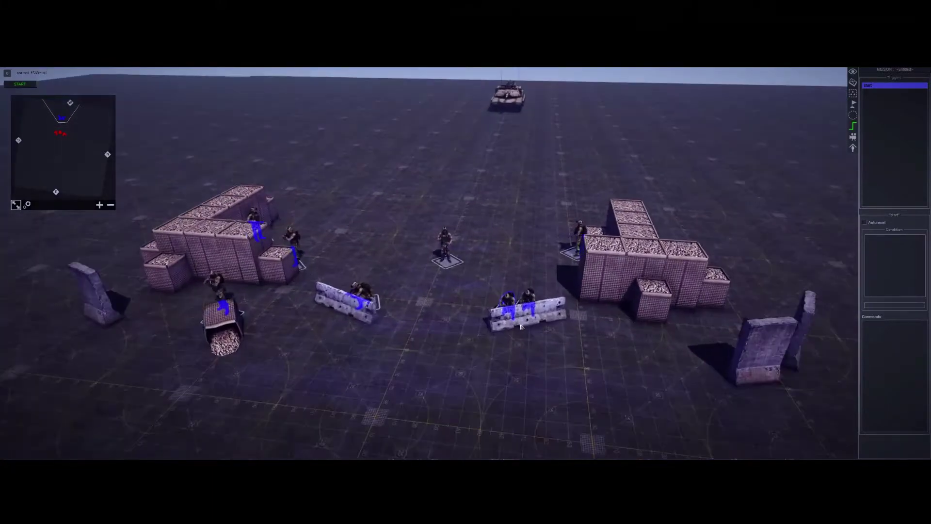
key(Right)
middle_drag(627, 329, 607, 329)
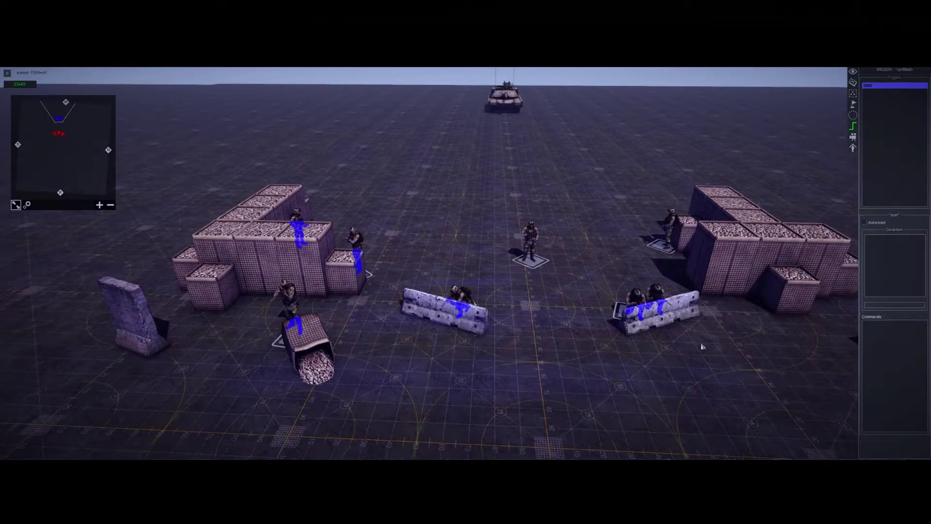
right_click(887, 353)
click(781, 363)
scroll(603, 299, down, 3)
scroll(621, 324, up, 3)
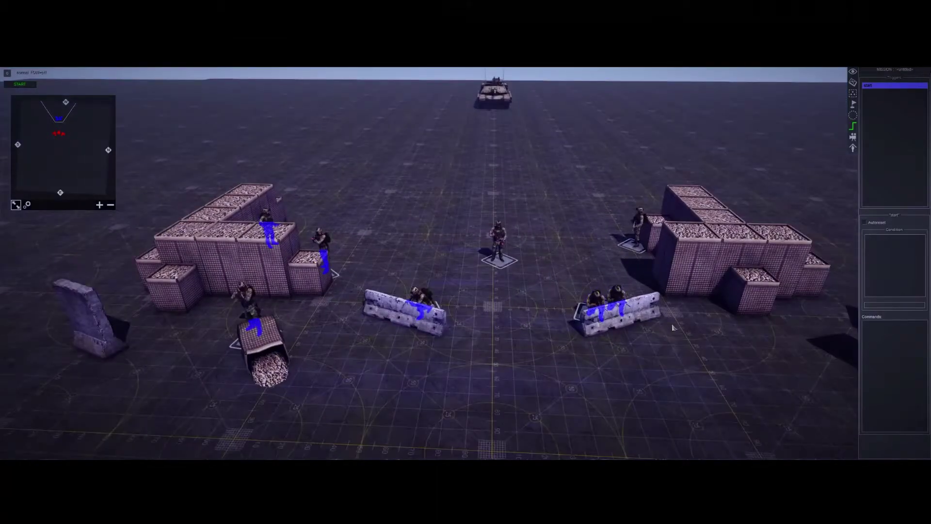
scroll(672, 329, down, 3)
scroll(784, 256, up, 5)
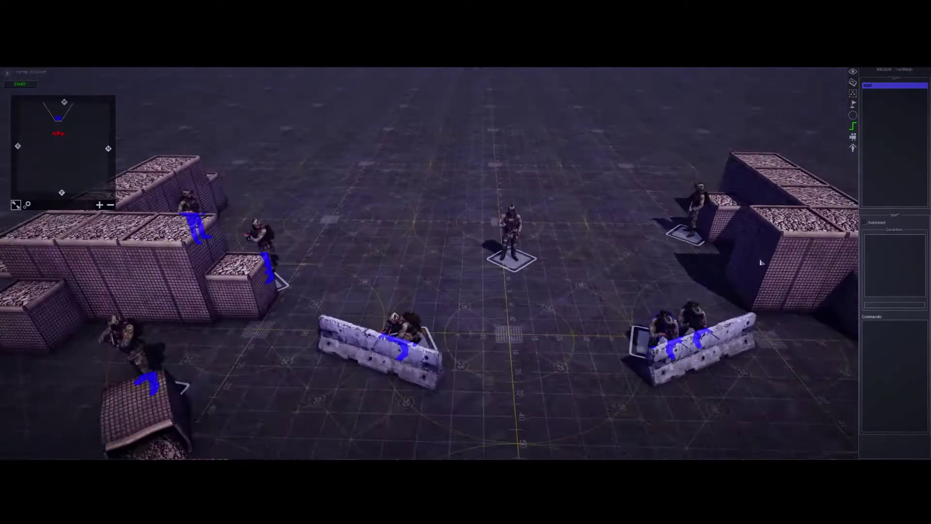
right_click(883, 246)
click(664, 255)
scroll(684, 305, down, 5)
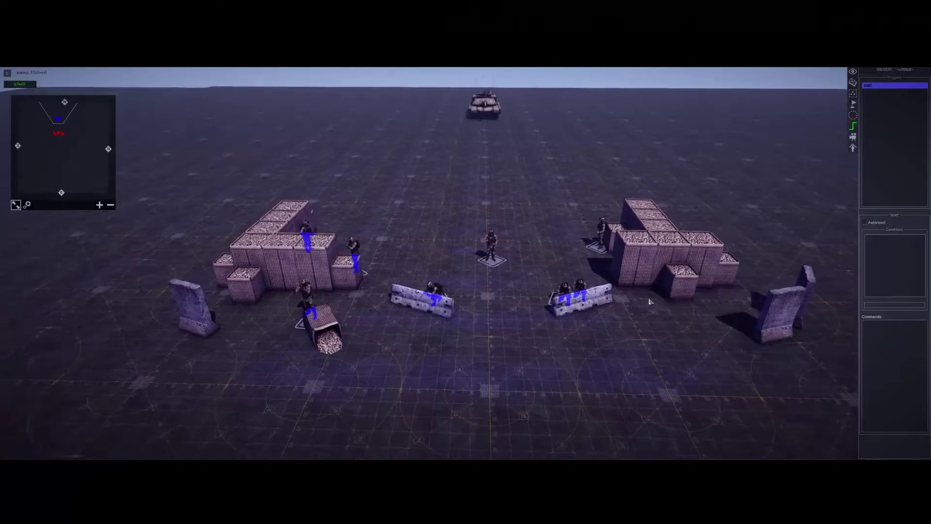
Step: Add an entities condition to the start trigger
middle_drag(651, 301, 479, 292)
scroll(492, 246, down, 1)
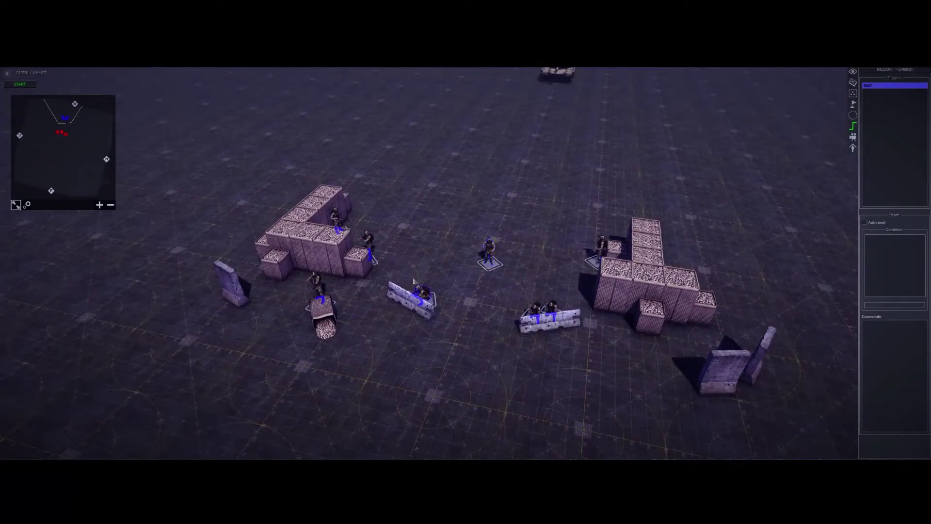
middle_drag(415, 283, 471, 158)
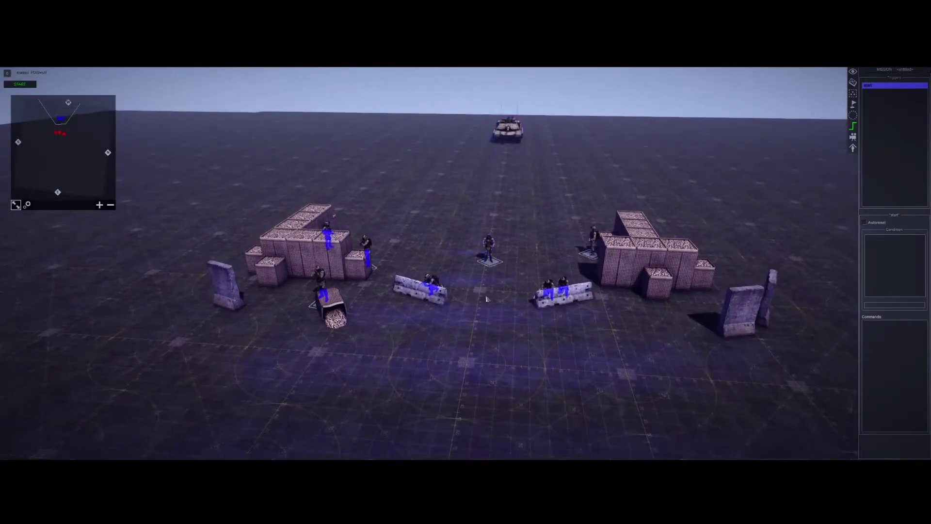
middle_drag(488, 295, 772, 179)
right_click(877, 262)
click(897, 384)
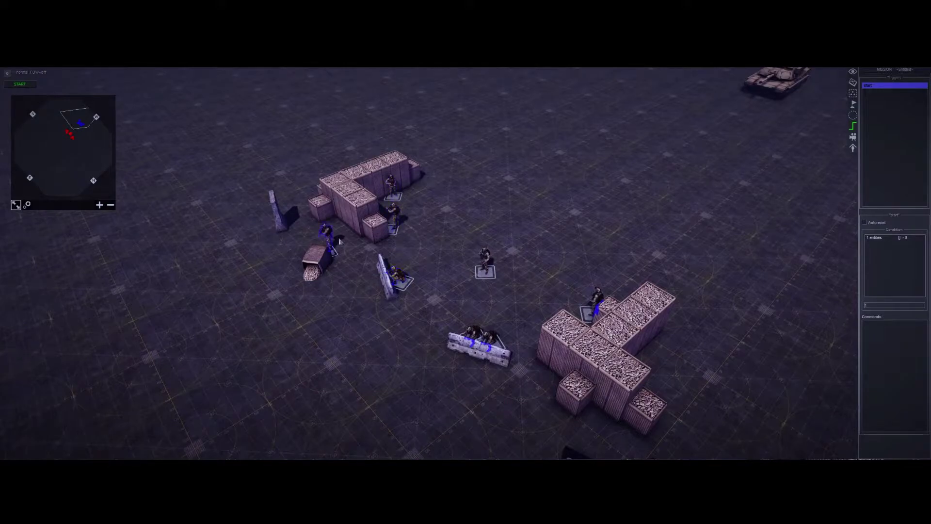
Step: Set the entities condition's tag to infantry and its zone to defense_zone
double_click(879, 239)
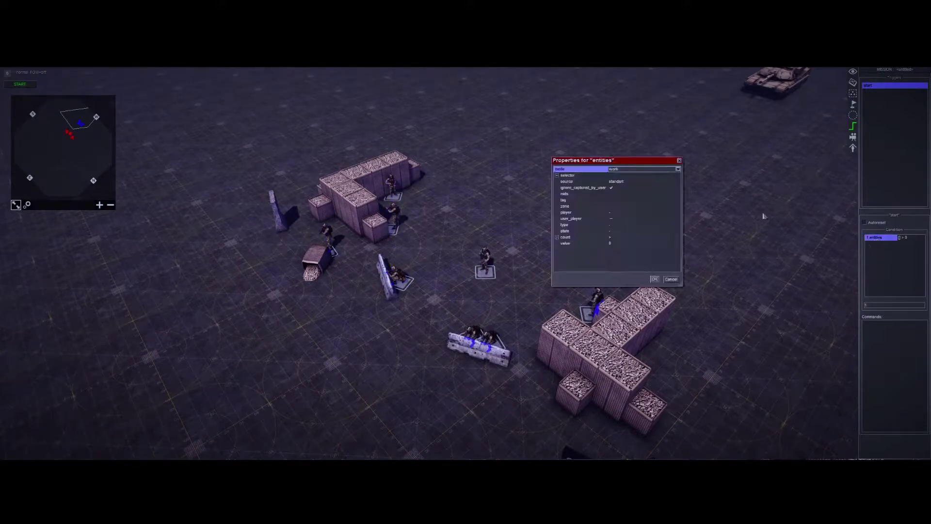
click(624, 202)
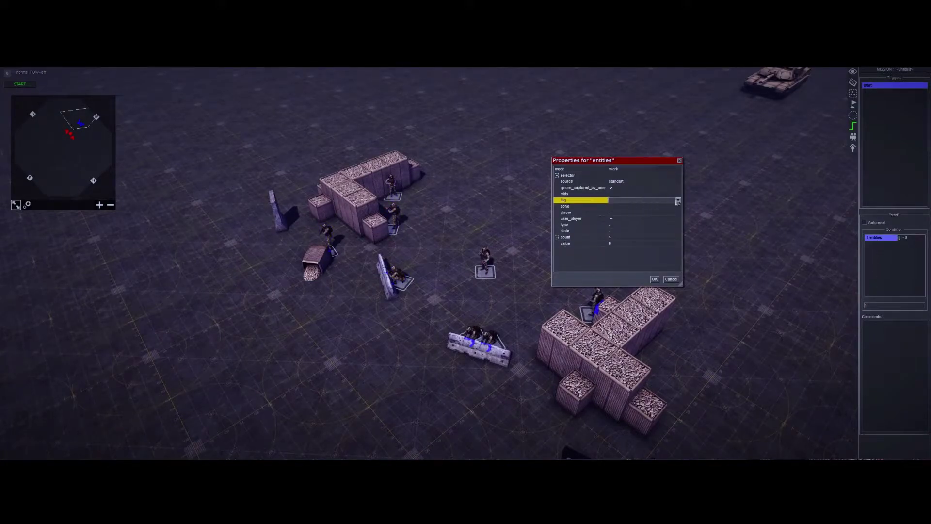
click(678, 201)
click(655, 214)
double_click(625, 208)
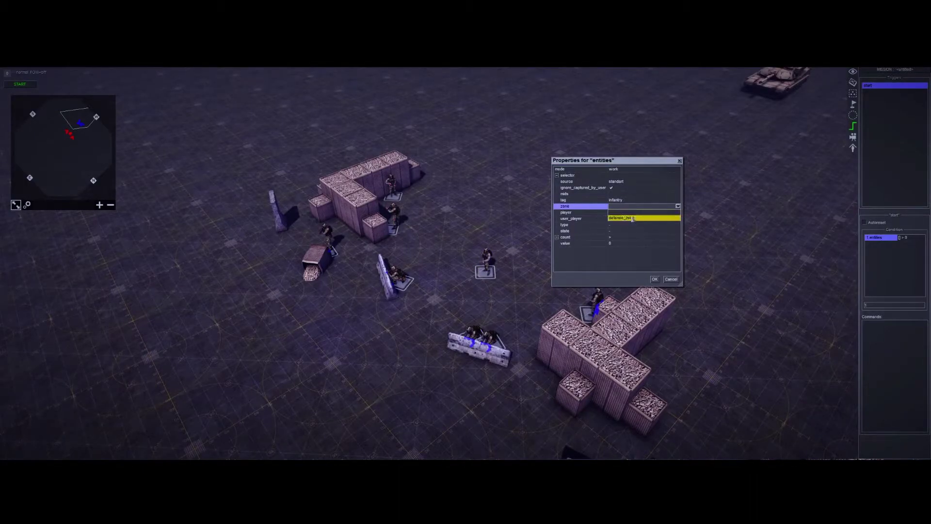
click(632, 218)
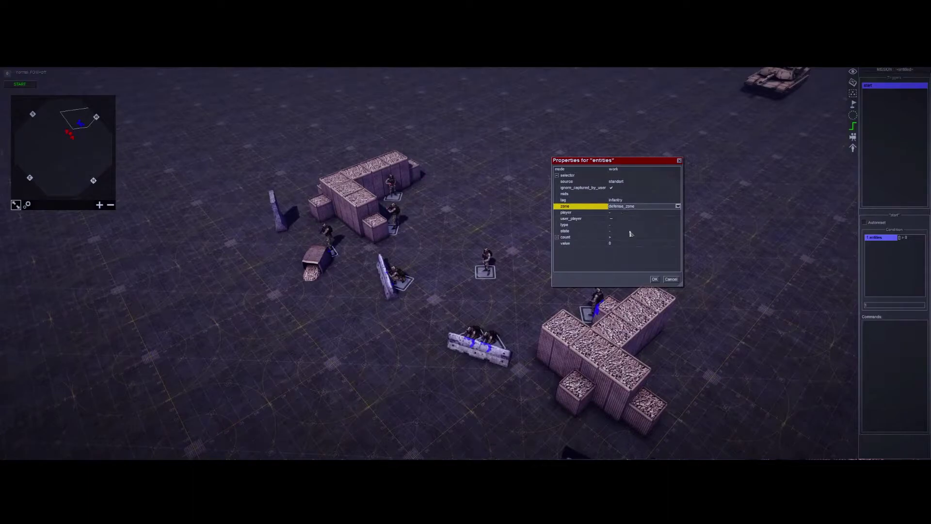
Step: Set the condition's state to dead, choose the >= count comparison and confirm the count value
click(631, 232)
click(629, 239)
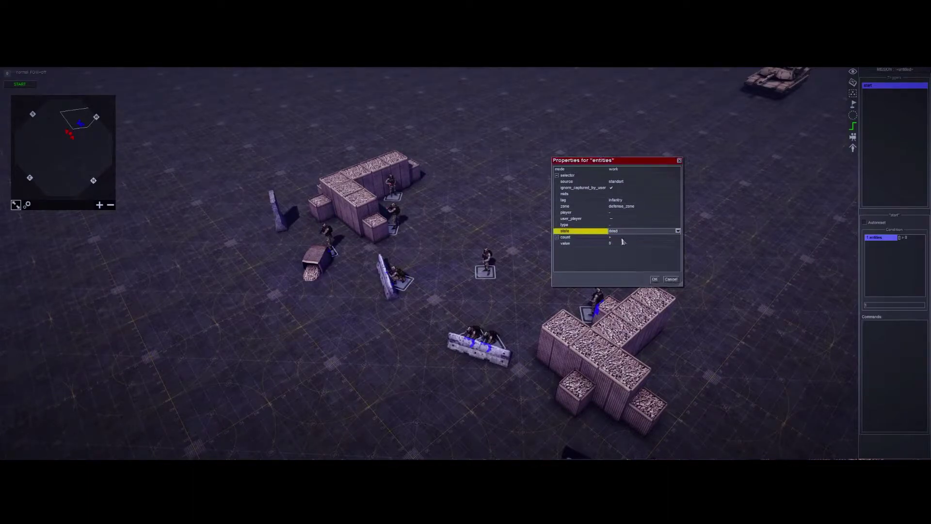
click(623, 237)
click(627, 272)
click(618, 243)
drag(608, 245, 609, 247)
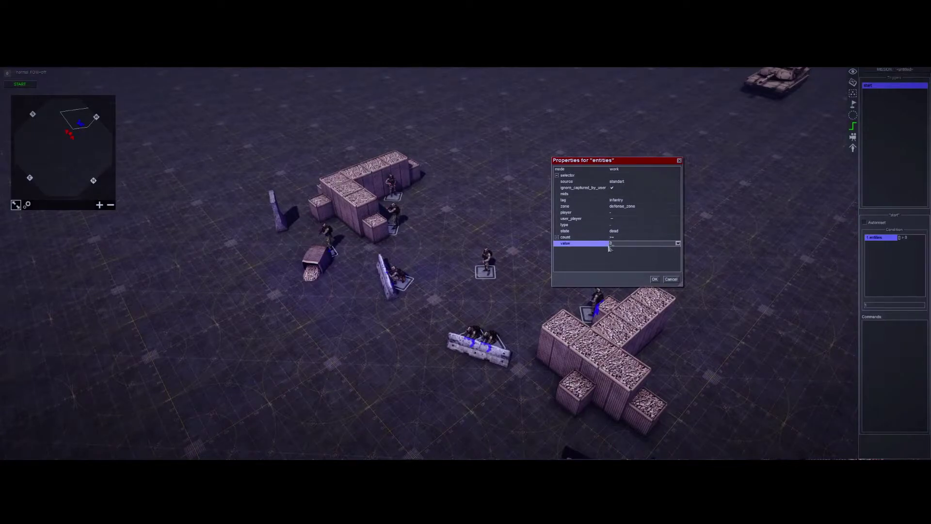
key(Return)
Step: Review the entities condition's tag, zone and state, and go through its count comparison options
click(620, 201)
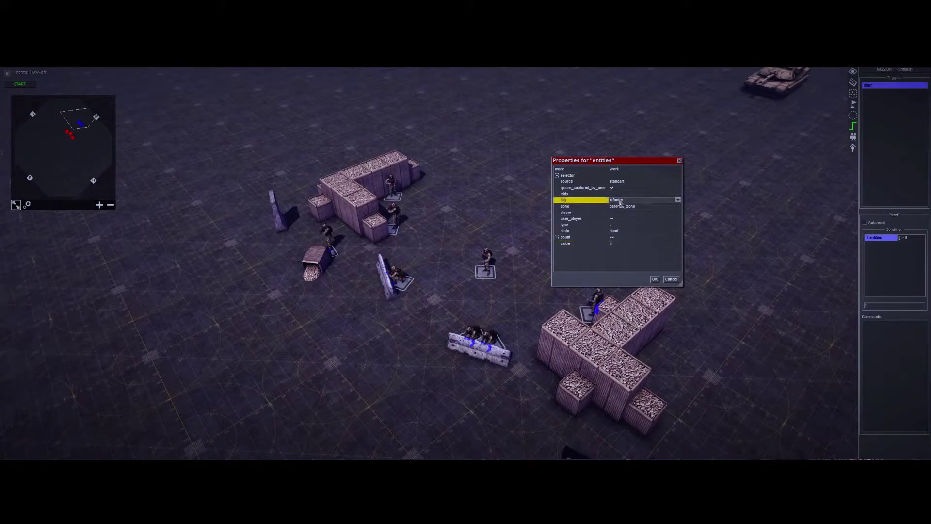
click(639, 207)
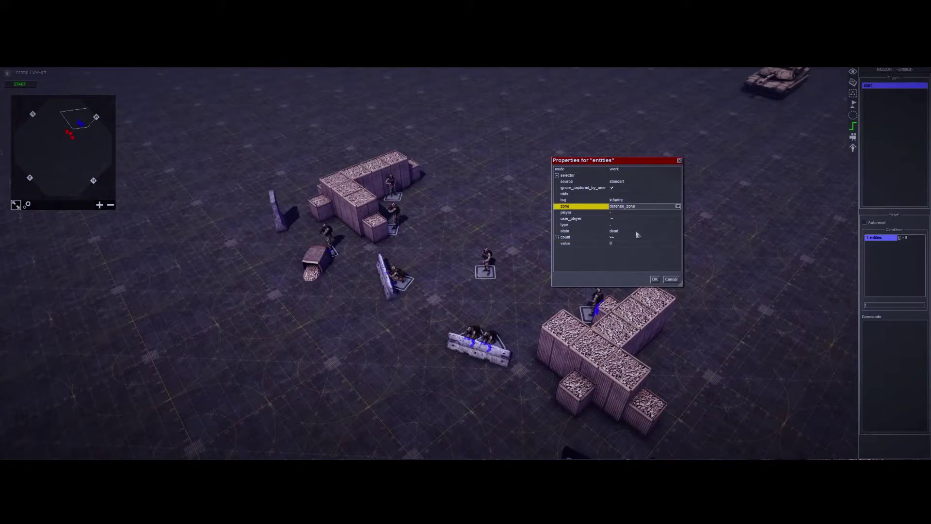
click(635, 232)
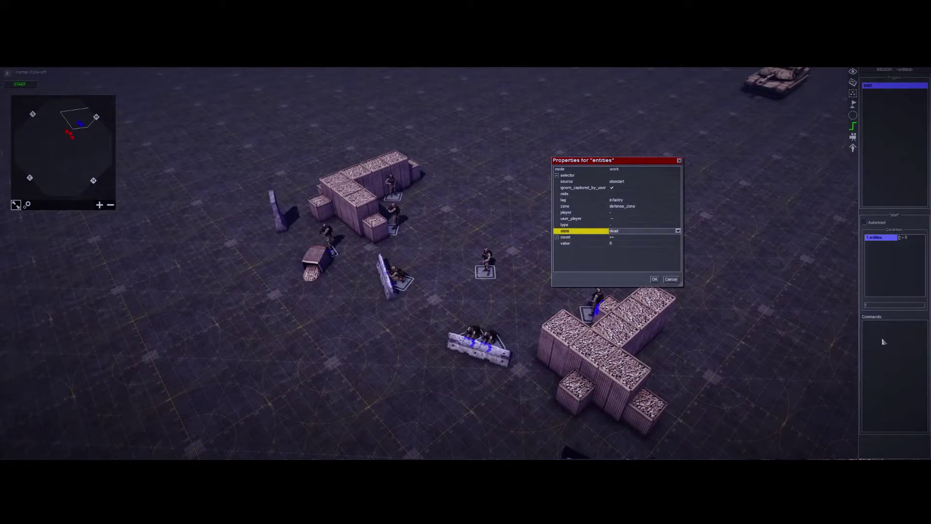
click(627, 237)
click(627, 237)
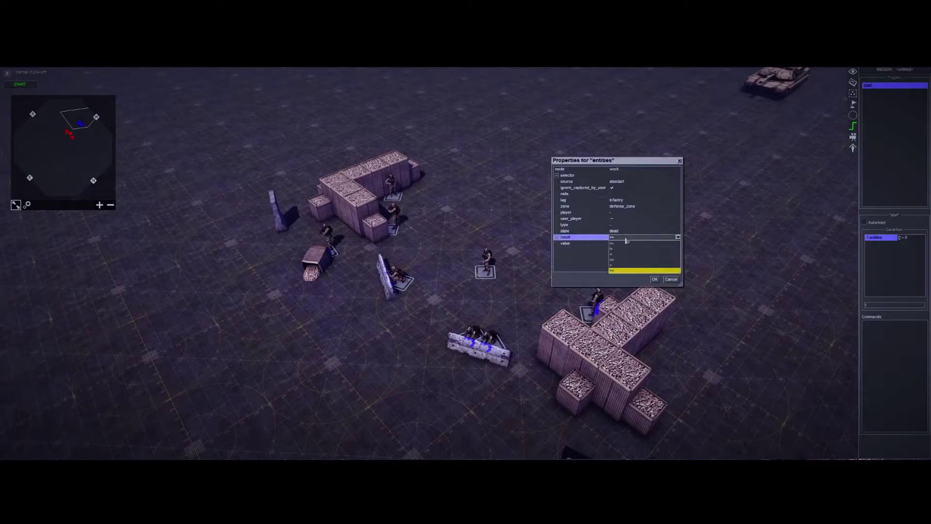
click(626, 246)
click(626, 239)
click(629, 270)
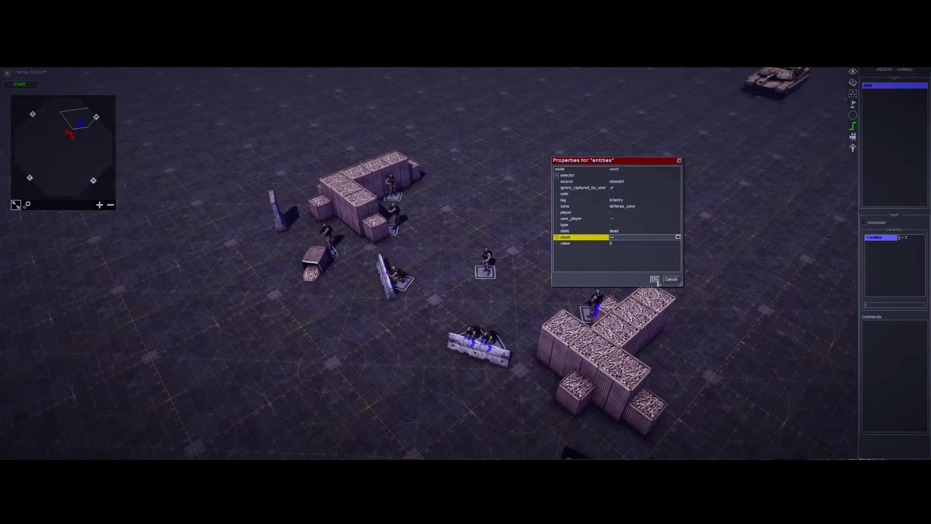
Step: Examine how the count comparison and count value work together in the entities condition
click(624, 246)
click(620, 237)
click(629, 238)
click(630, 238)
click(631, 241)
click(639, 244)
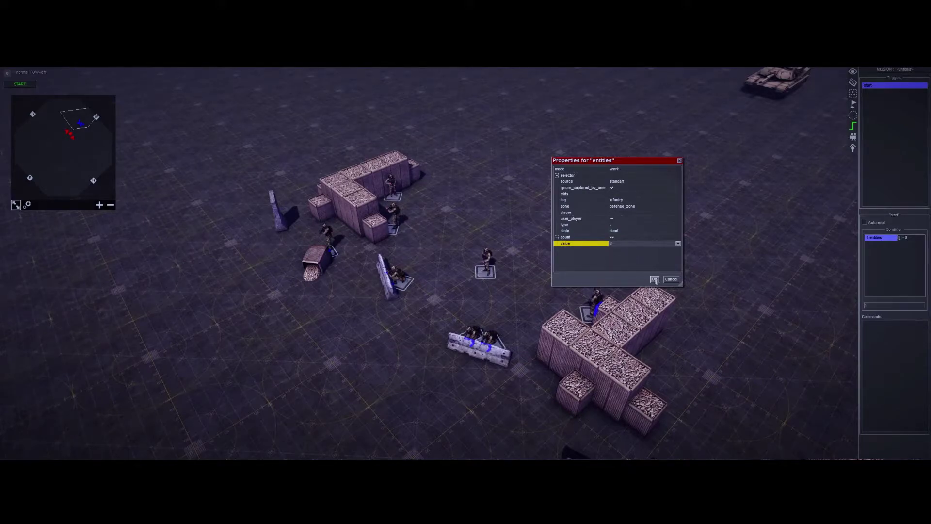
click(621, 245)
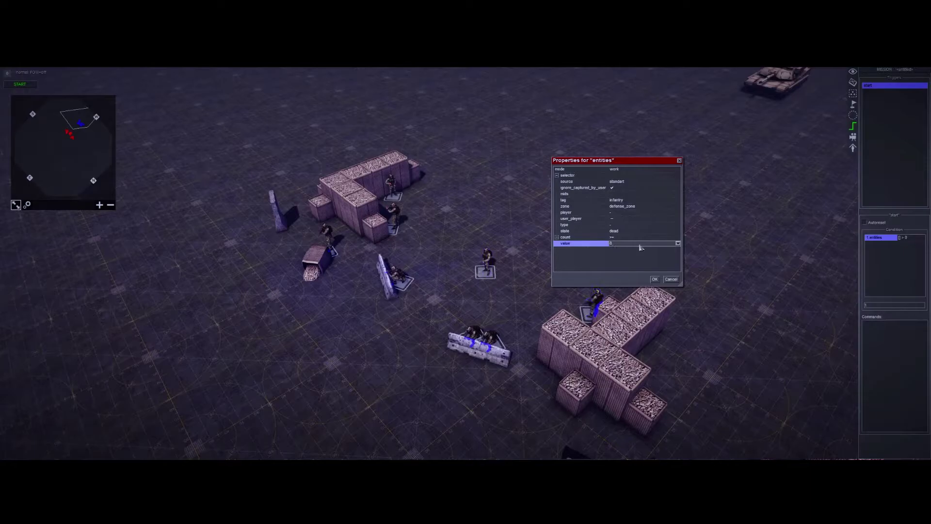
click(591, 246)
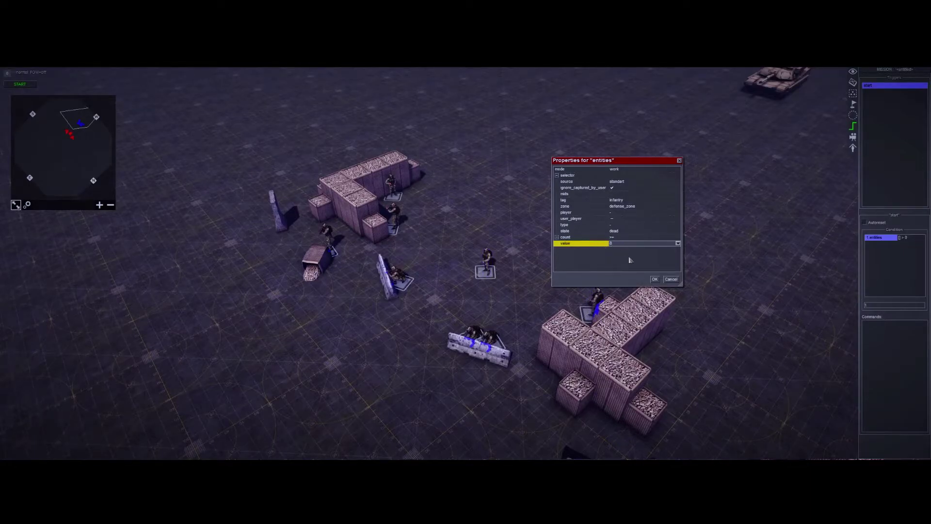
Step: Confirm the entities condition and add an actor_to_waypoint command to the start trigger
click(654, 279)
click(853, 104)
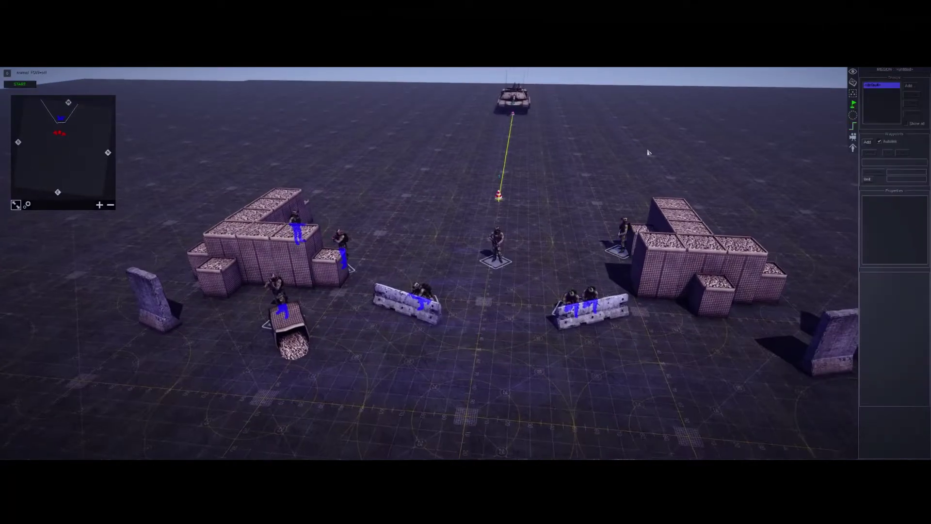
click(853, 126)
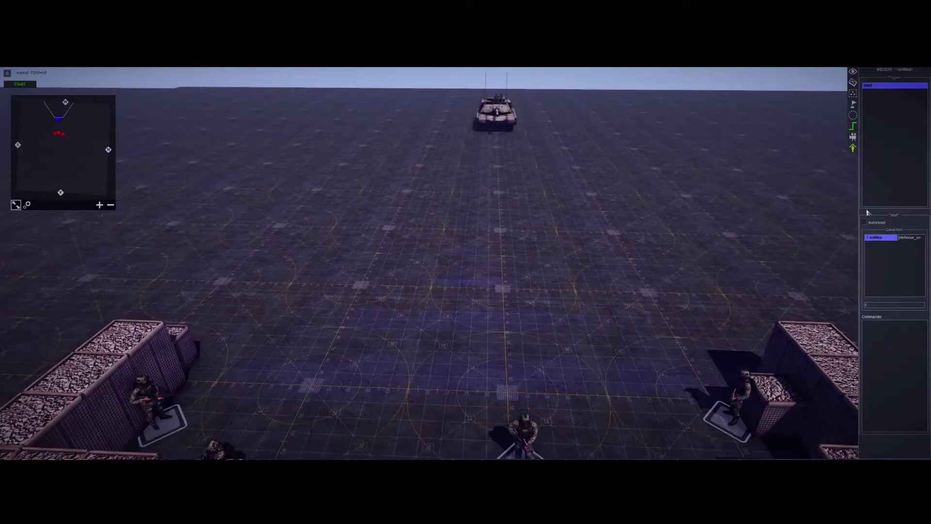
right_click(882, 337)
click(885, 335)
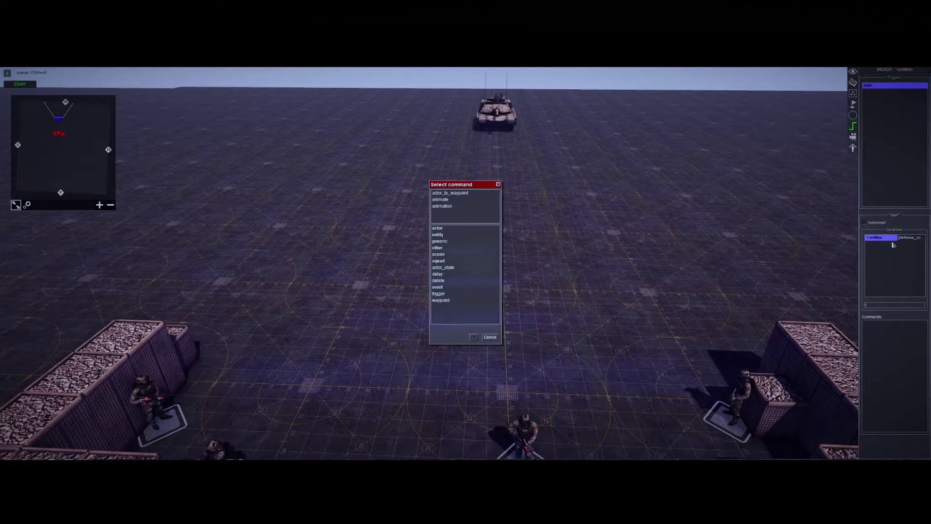
click(460, 247)
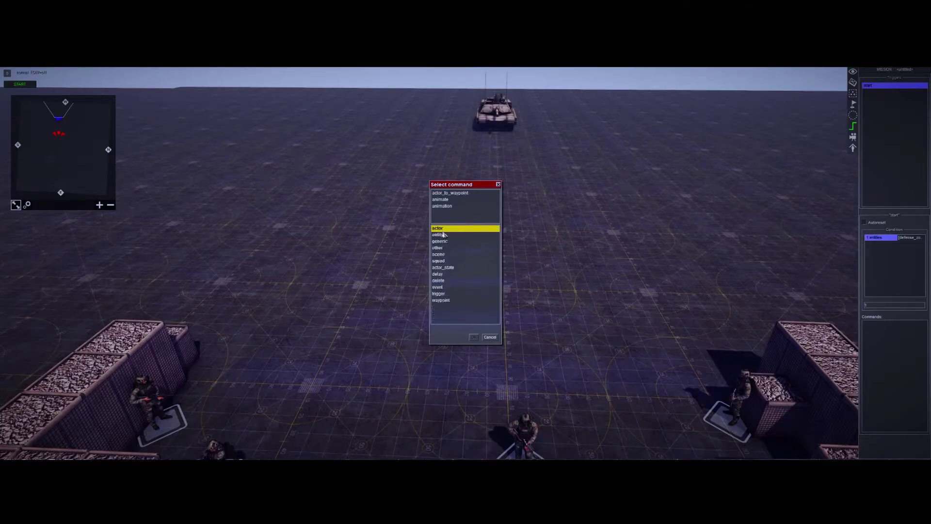
click(456, 242)
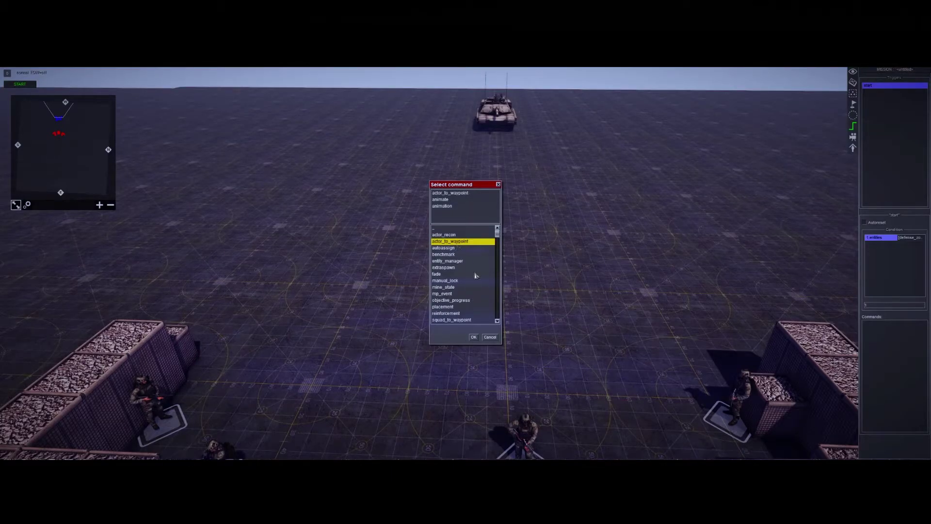
click(474, 337)
Step: Set the actor_to_waypoint command's waypoint to 0 and its approach to teleport & rotate
click(627, 183)
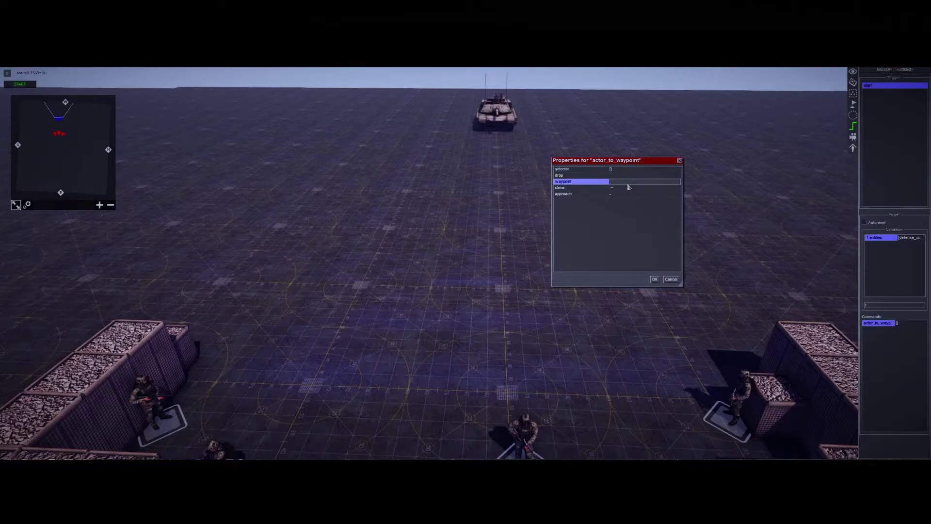
click(626, 195)
click(639, 216)
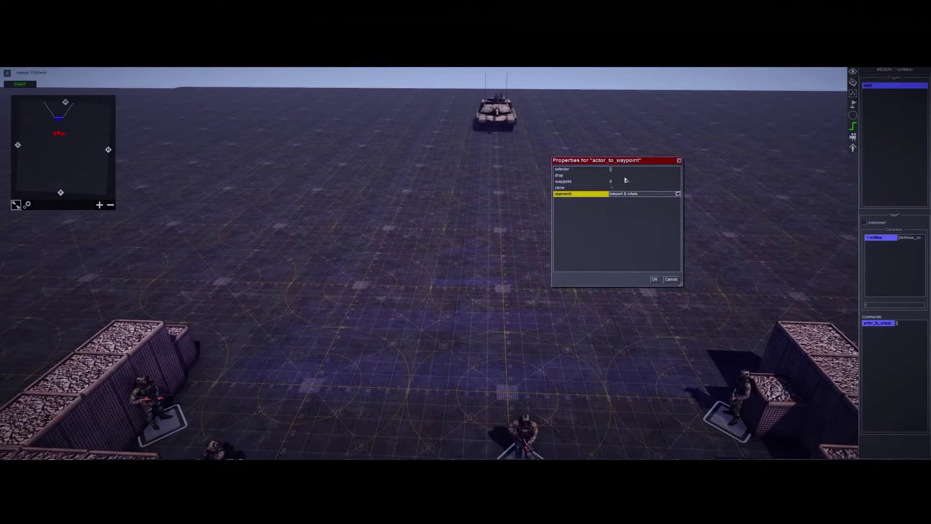
Step: Set the tag in the actor_to_waypoint command's selector to tank and confirm the selector
click(621, 170)
click(626, 195)
click(628, 194)
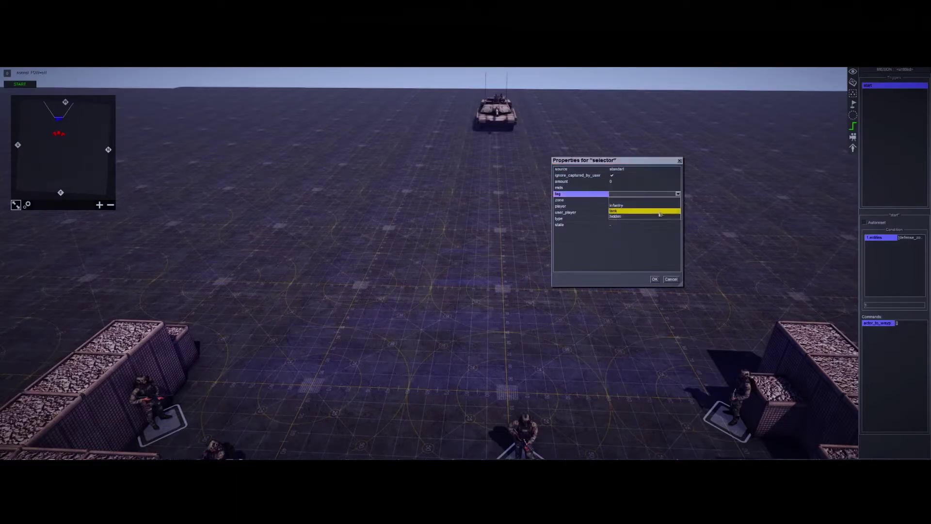
click(659, 212)
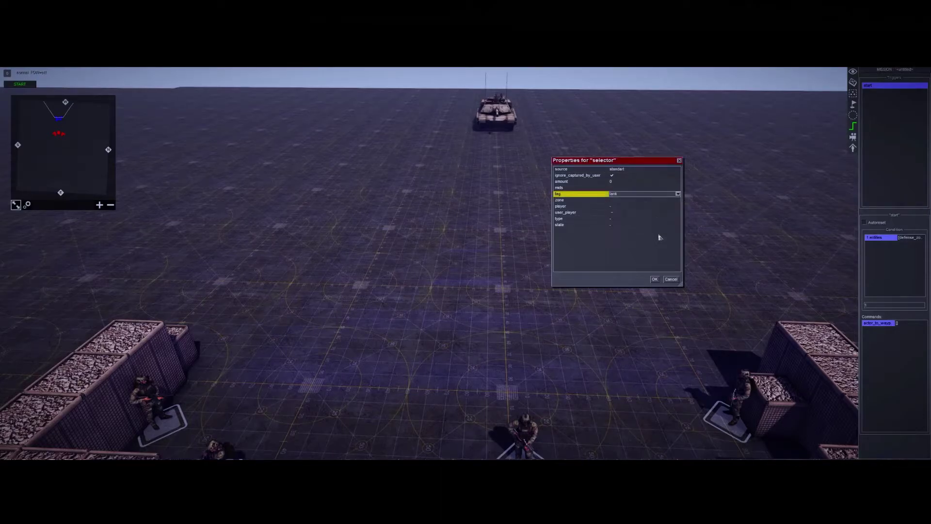
click(654, 280)
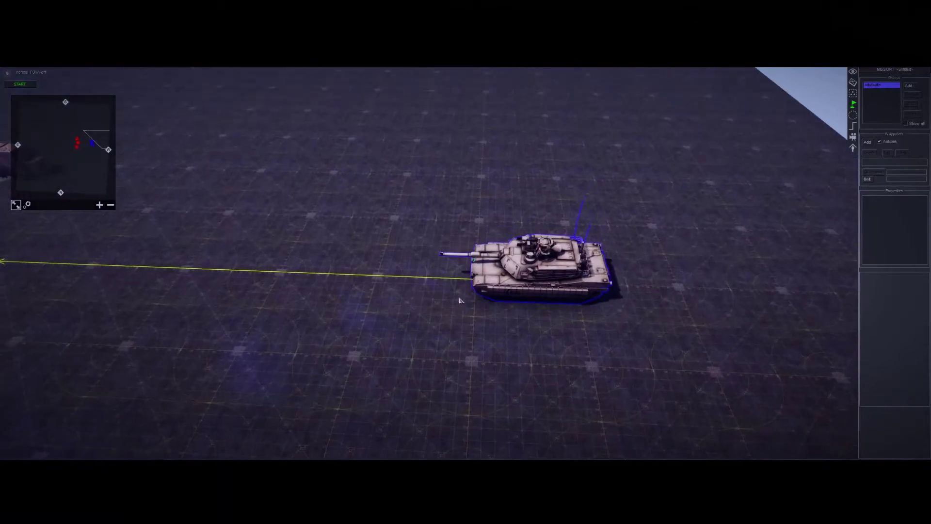
Step: Check the waypoint at the tank, reopen the actor_to_waypoint command and confirm its properties
click(478, 342)
click(855, 124)
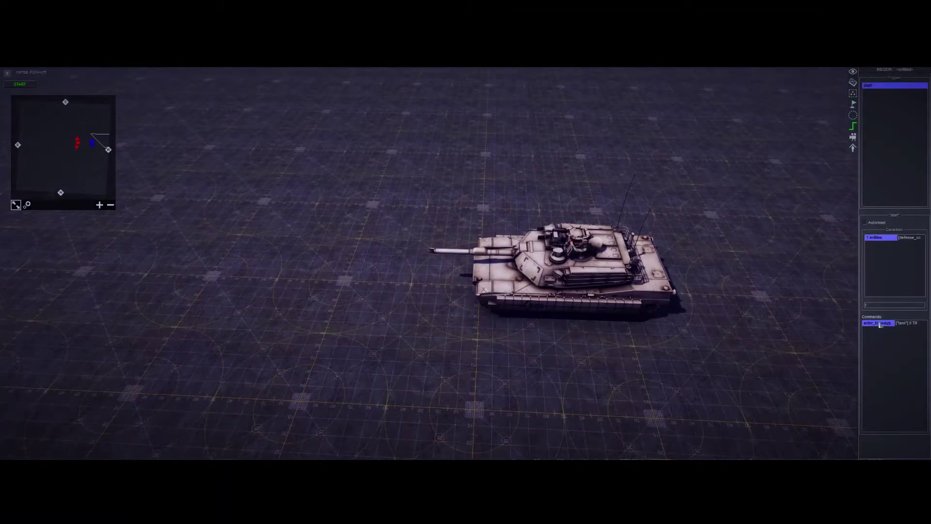
click(655, 280)
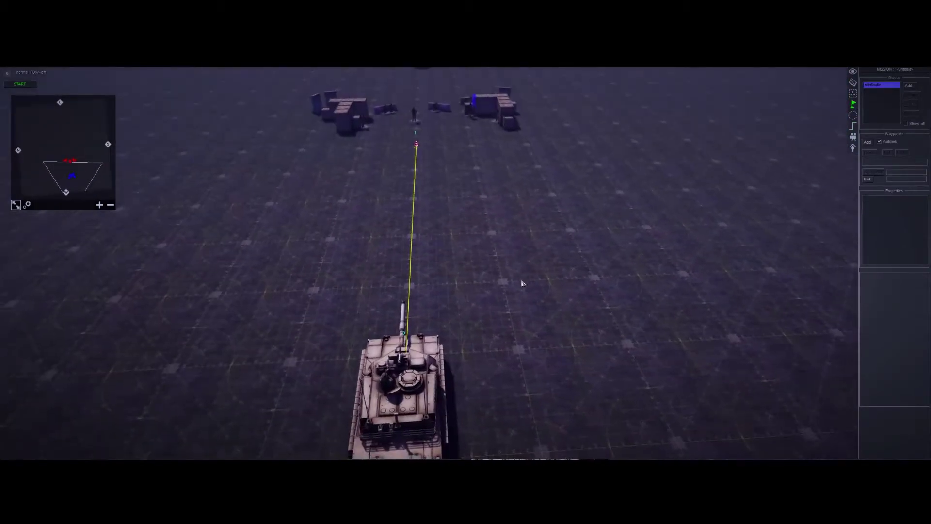
Step: Examine the waypoint route from the tank to the waypoint behind the defensive position
middle_drag(522, 281, 494, 293)
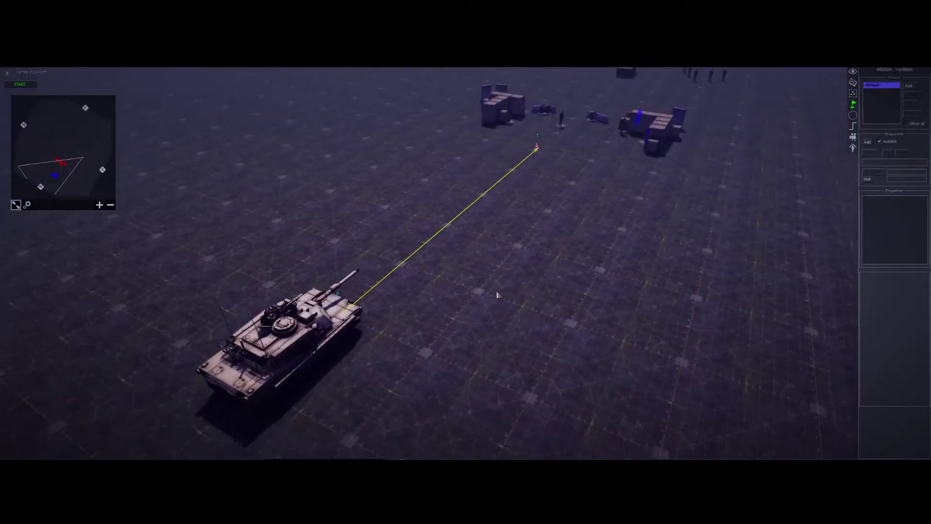
click(342, 313)
middle_drag(398, 300, 386, 284)
click(458, 172)
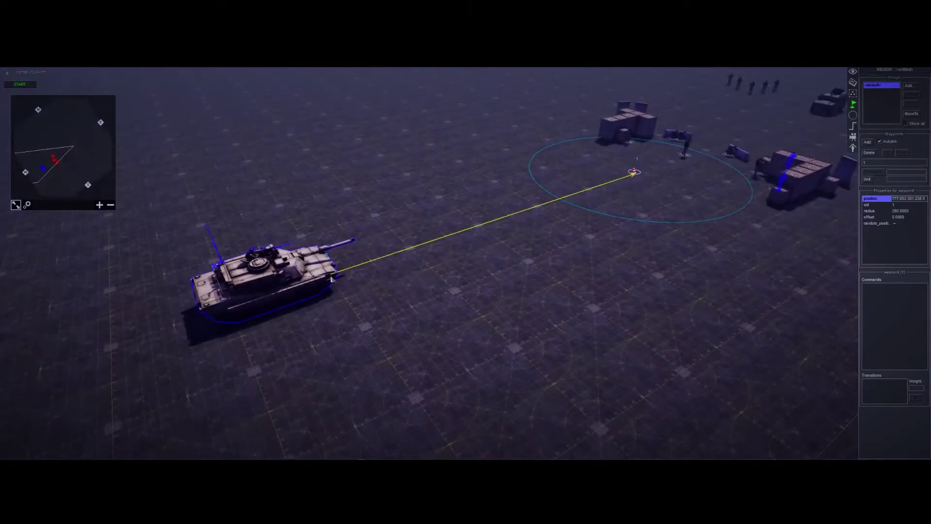
middle_drag(332, 345, 371, 217)
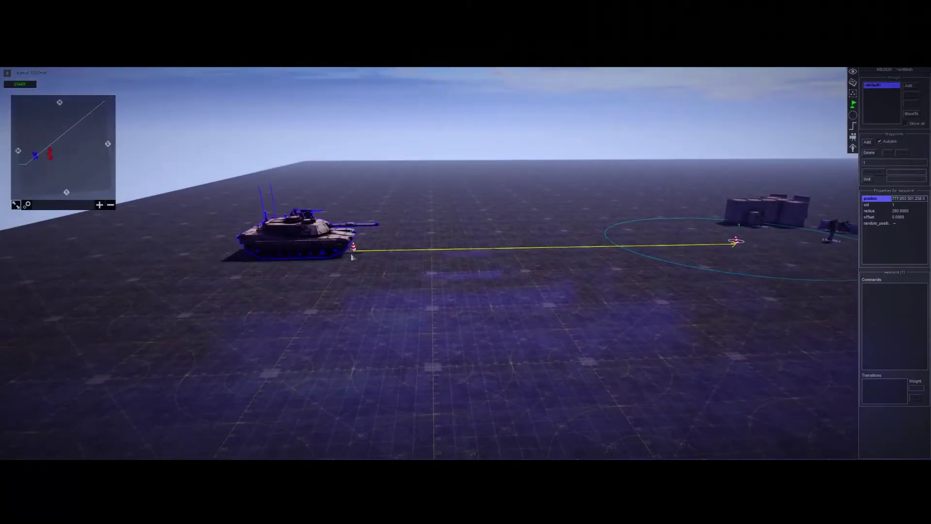
middle_drag(352, 260, 559, 147)
click(560, 148)
middle_drag(661, 83, 524, 225)
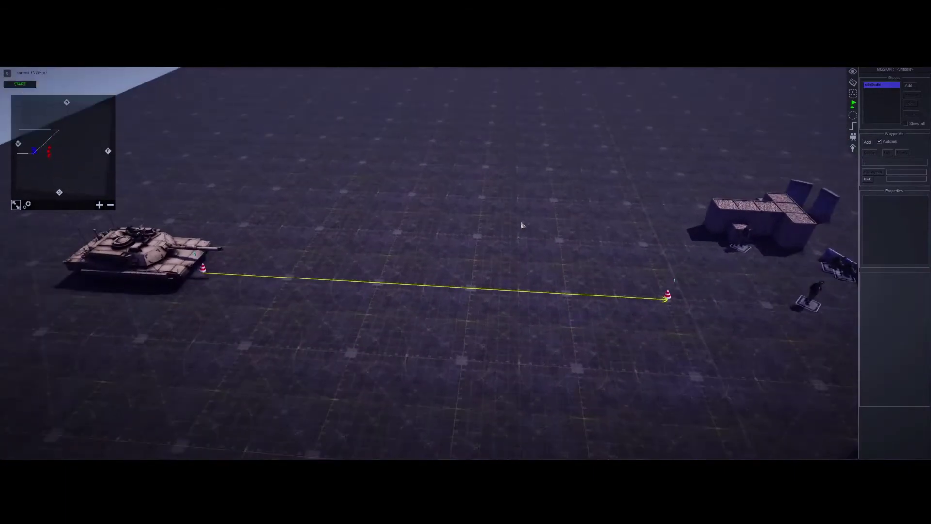
key(Right)
key(F1)
middle_drag(607, 349, 457, 332)
scroll(513, 331, down, 5)
key(F3)
middle_drag(514, 331, 434, 337)
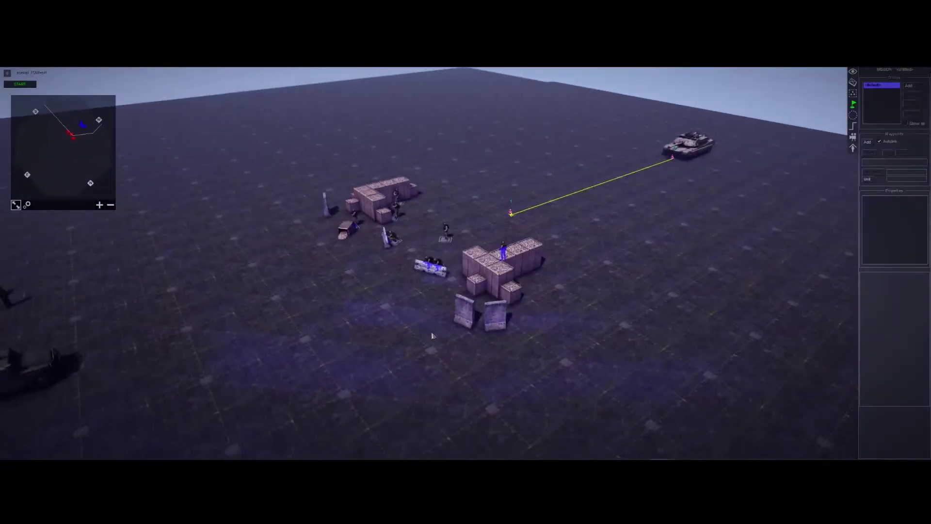
Step: Review the trigger and zone setup around the defensive position
click(852, 126)
middle_drag(630, 184, 489, 197)
key(Left)
scroll(489, 198, up, 3)
click(853, 116)
middle_drag(675, 458, 644, 284)
scroll(644, 285, down, 3)
Step: Return to the entities view with the attacking squads in sight and start the mission simulation
click(853, 83)
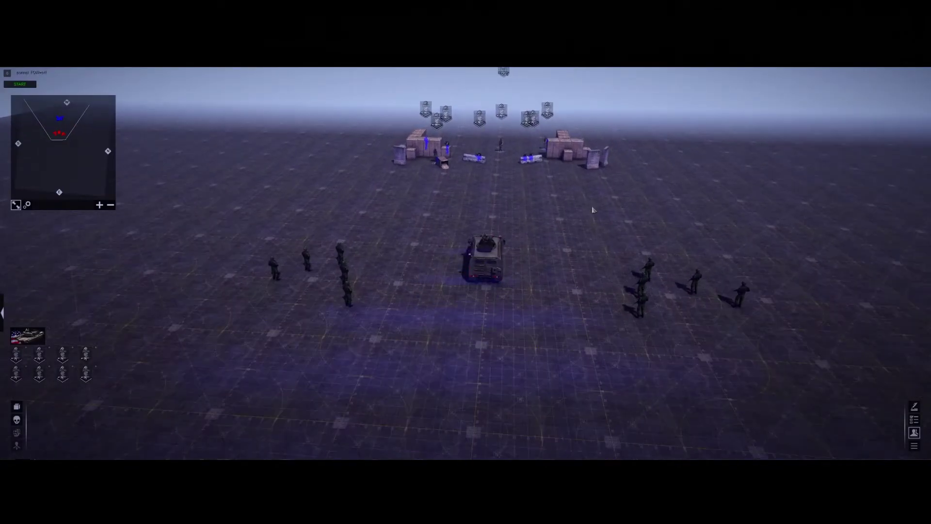
middle_drag(592, 209, 437, 283)
scroll(437, 283, up, 2)
middle_drag(460, 326, 562, 295)
scroll(562, 296, down, 2)
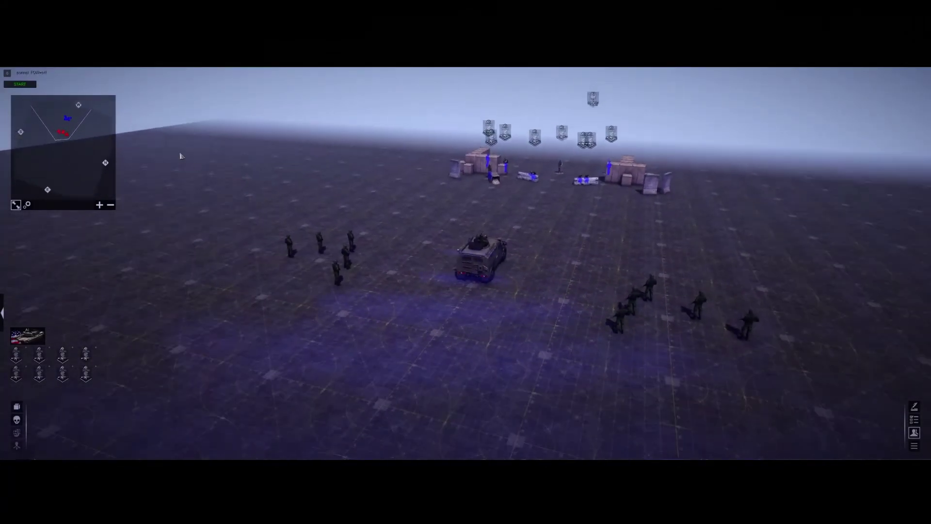
click(19, 84)
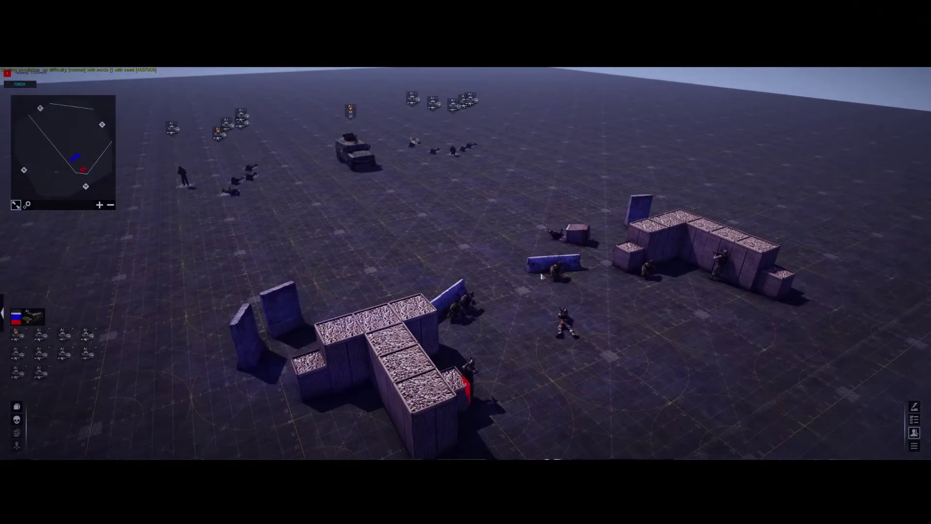
Step: Select the GAZ Tigr vehicle between the attacking squads and order it toward the defensive position
middle_drag(543, 276, 430, 199)
click(398, 152)
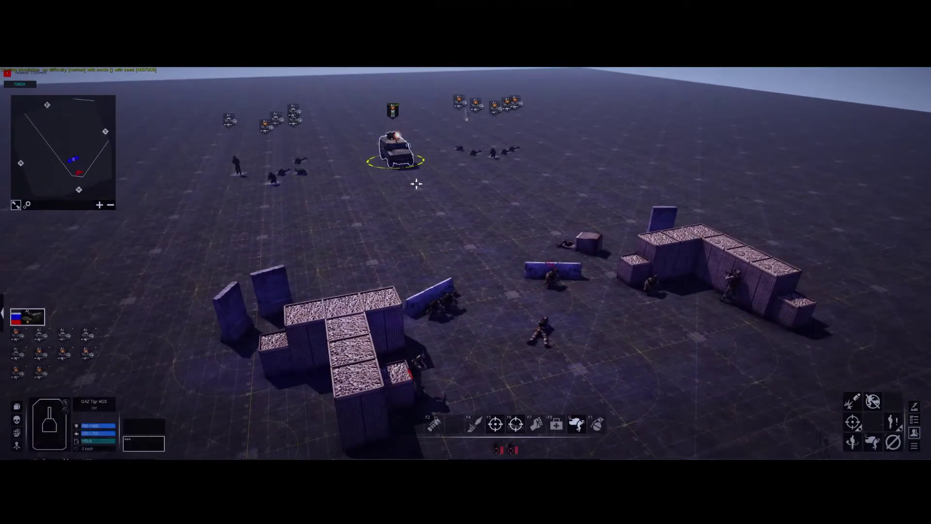
click(427, 195)
right_click(428, 195)
Step: Select each of the two attacking infantry squads in turn and order them toward the barricades
drag(204, 213, 307, 150)
click(378, 235)
right_click(377, 234)
drag(457, 169, 538, 133)
click(545, 210)
right_click(544, 210)
Step: Send the GAZ Tigr to a new position in front of the barricades and watch the battle
middle_drag(545, 210, 509, 202)
scroll(509, 201, up, 2)
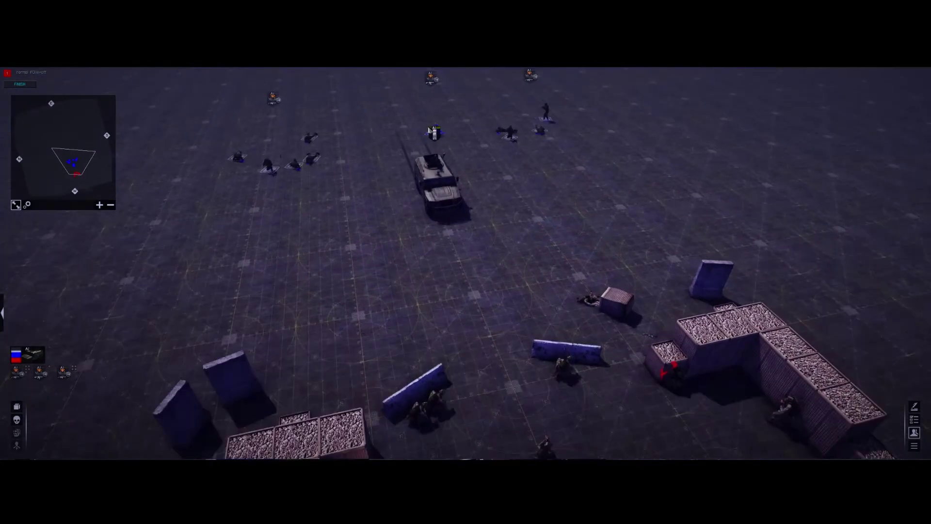
click(440, 189)
right_click(523, 212)
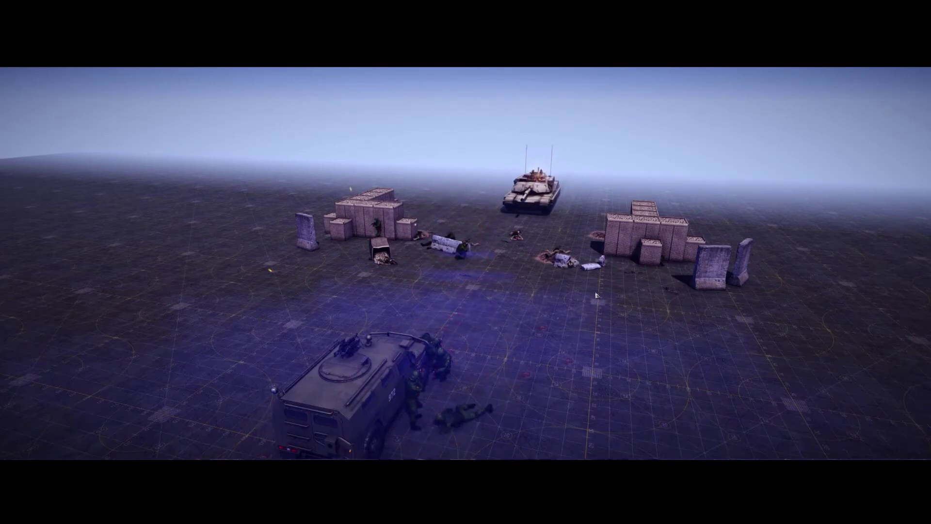
scroll(596, 297, down, 3)
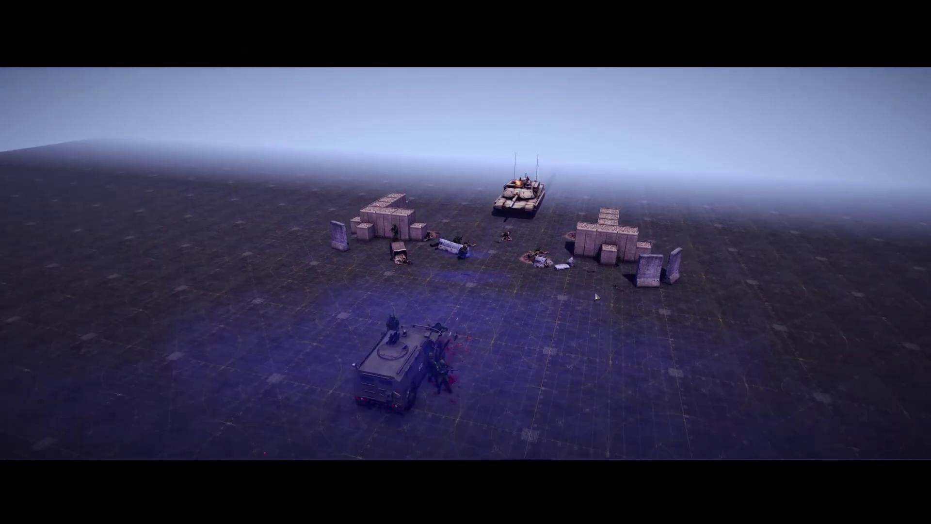